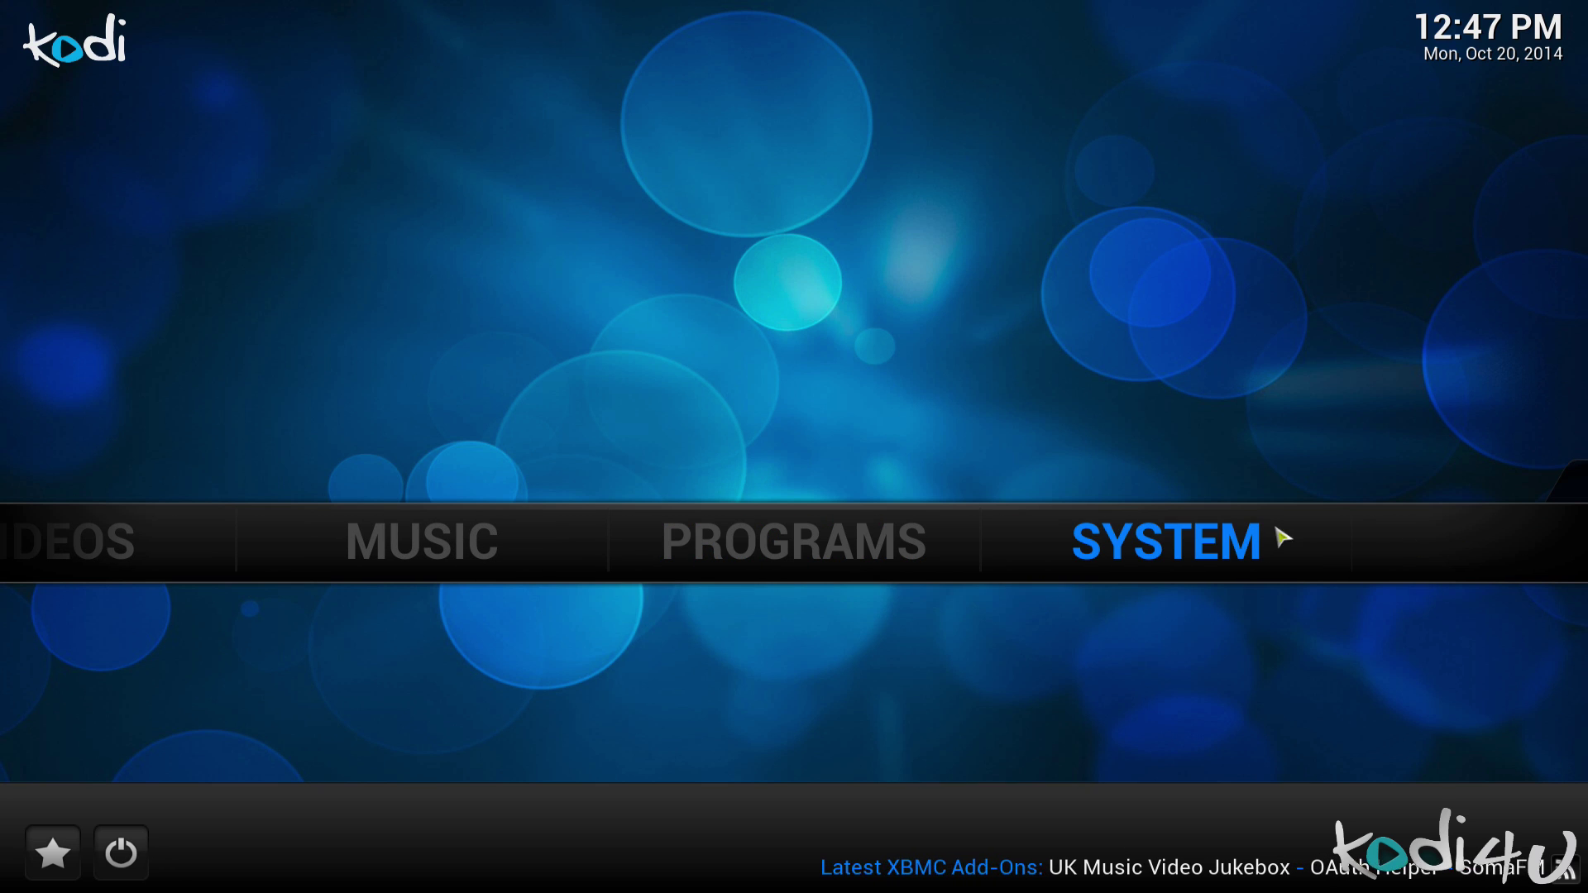
pyautogui.moveTo(1282, 538)
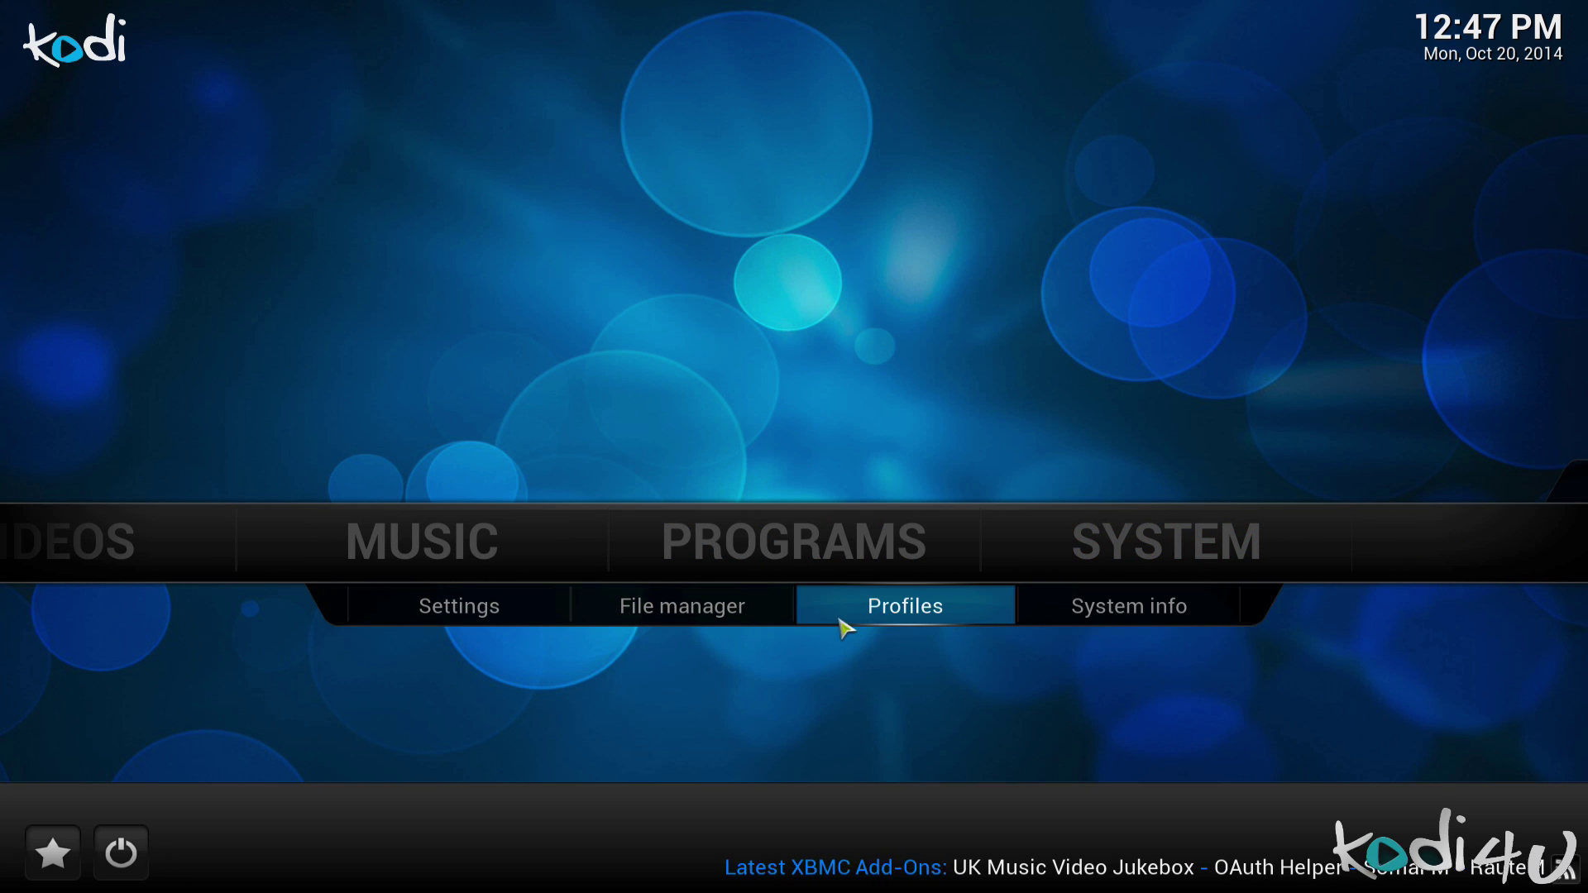
pyautogui.click(691, 615)
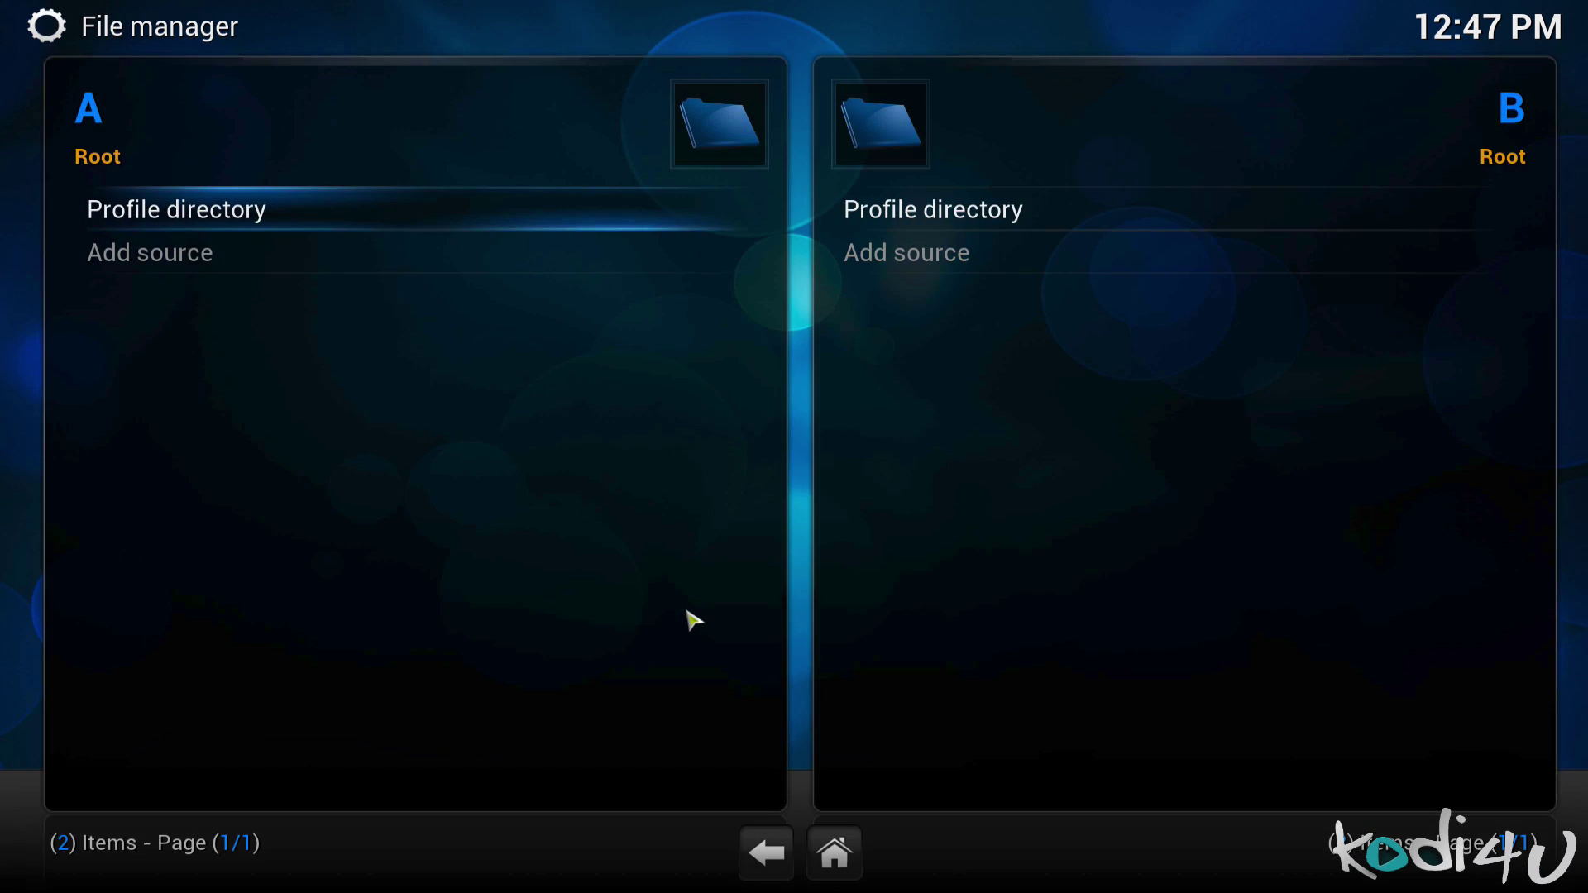
pyautogui.click(361, 263)
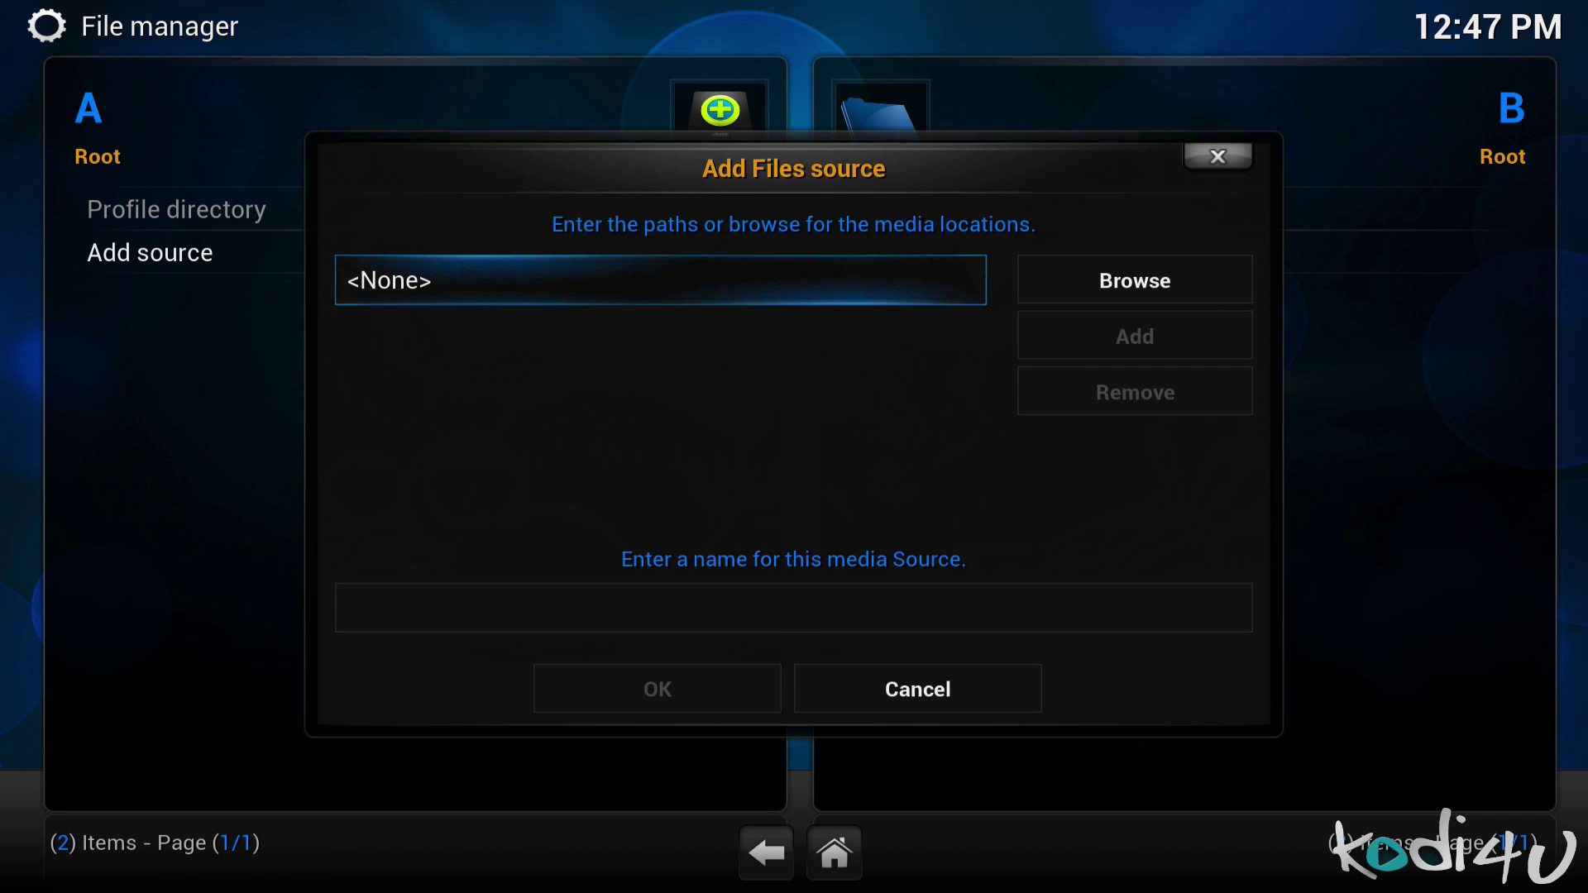
pyautogui.click(604, 281)
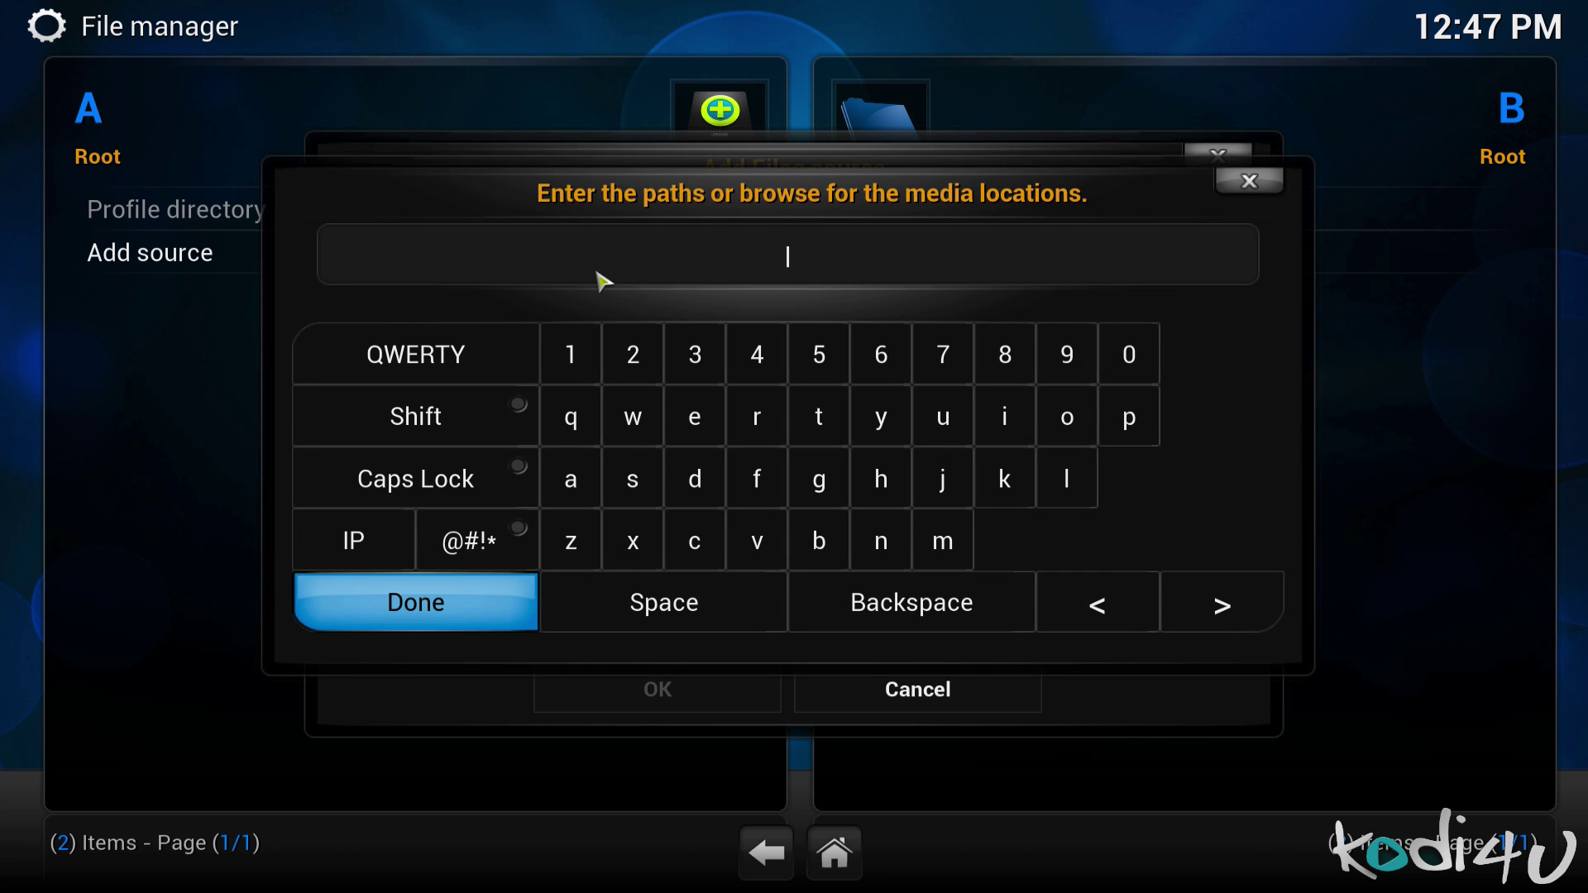
pyautogui.write('http://fusion')
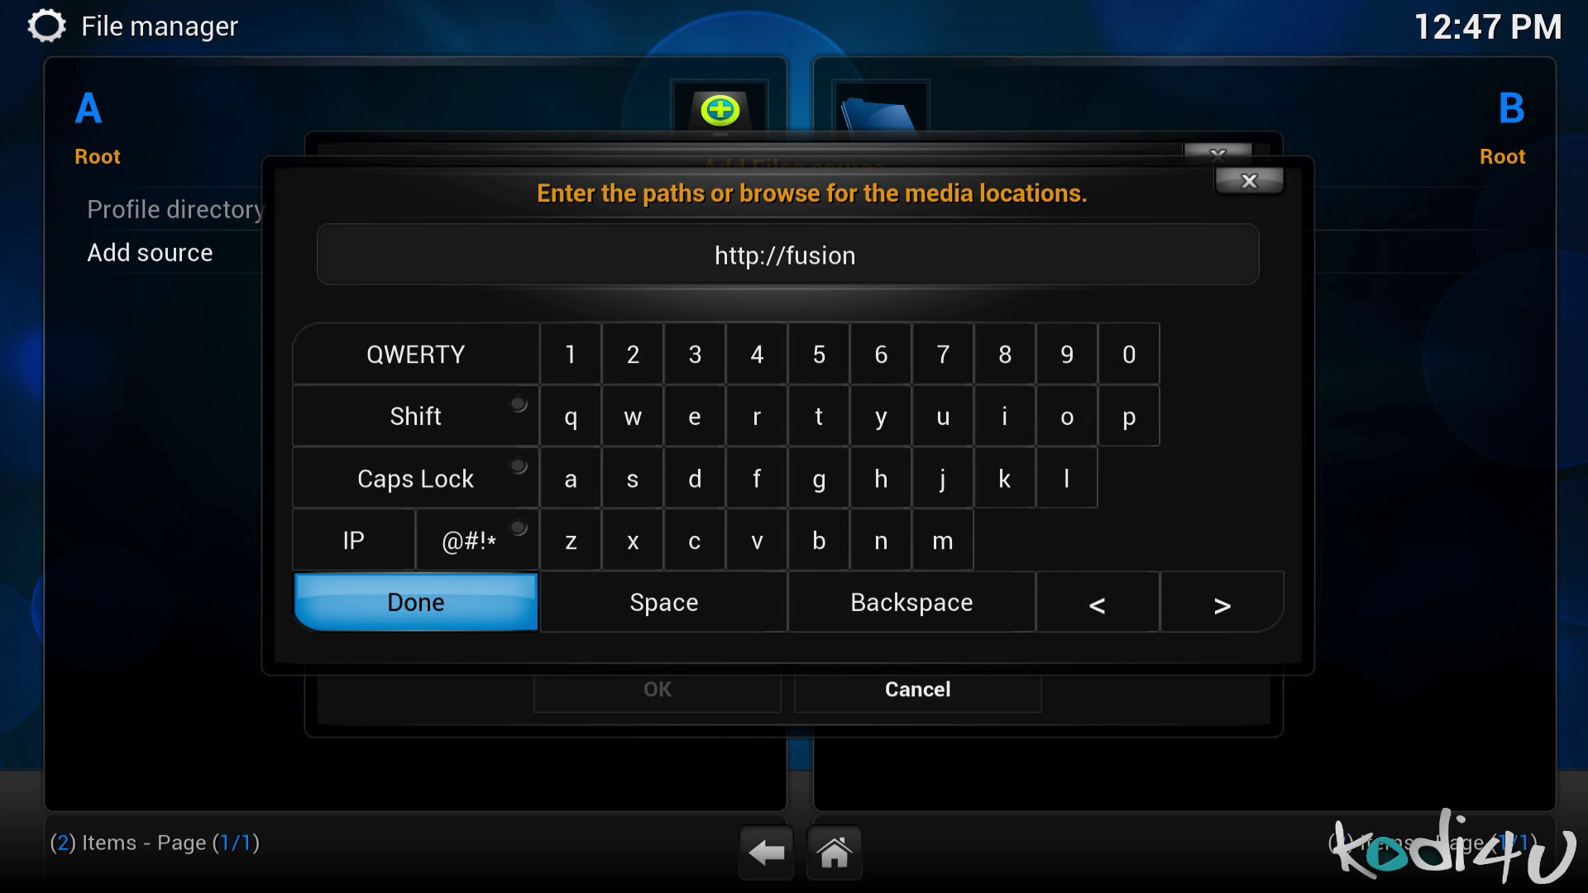
pyautogui.write('.xbmchu')
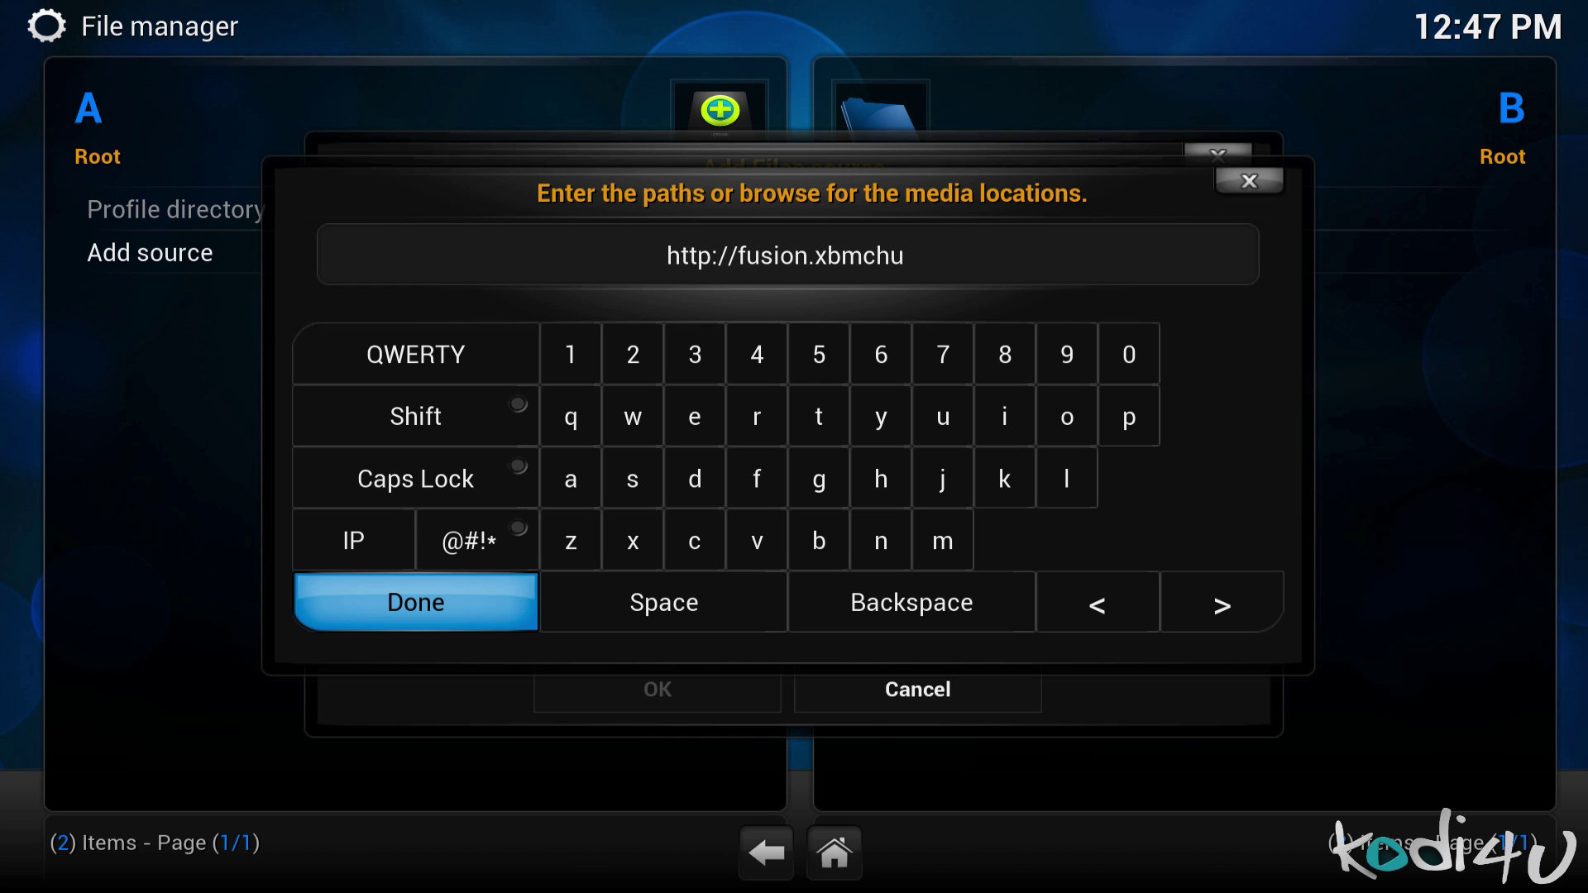
pyautogui.write('b.com/')
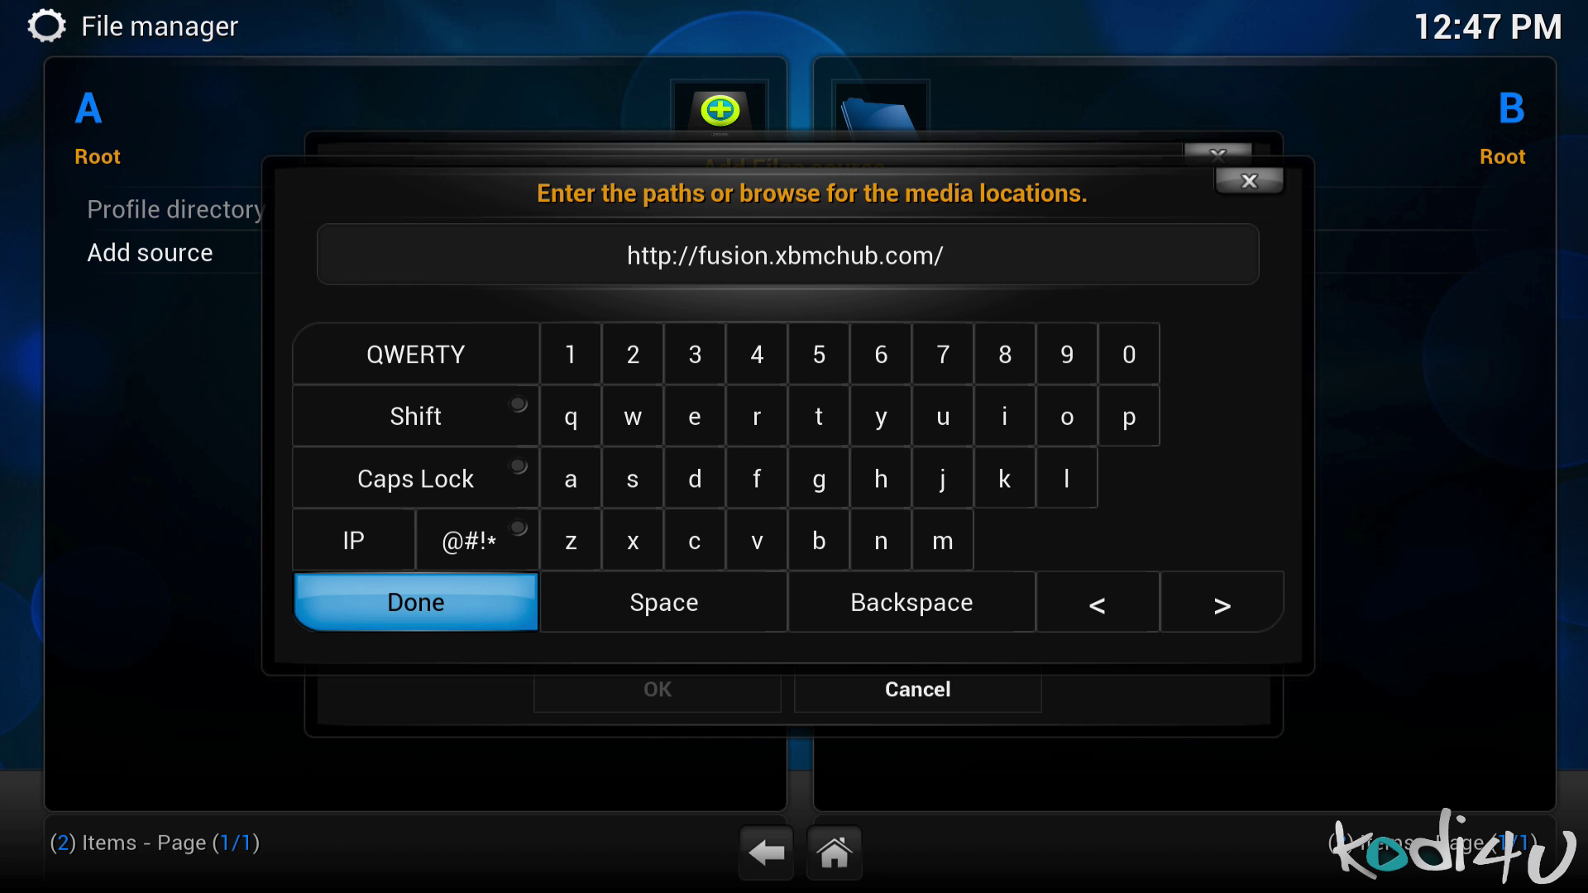
pyautogui.press('Return')
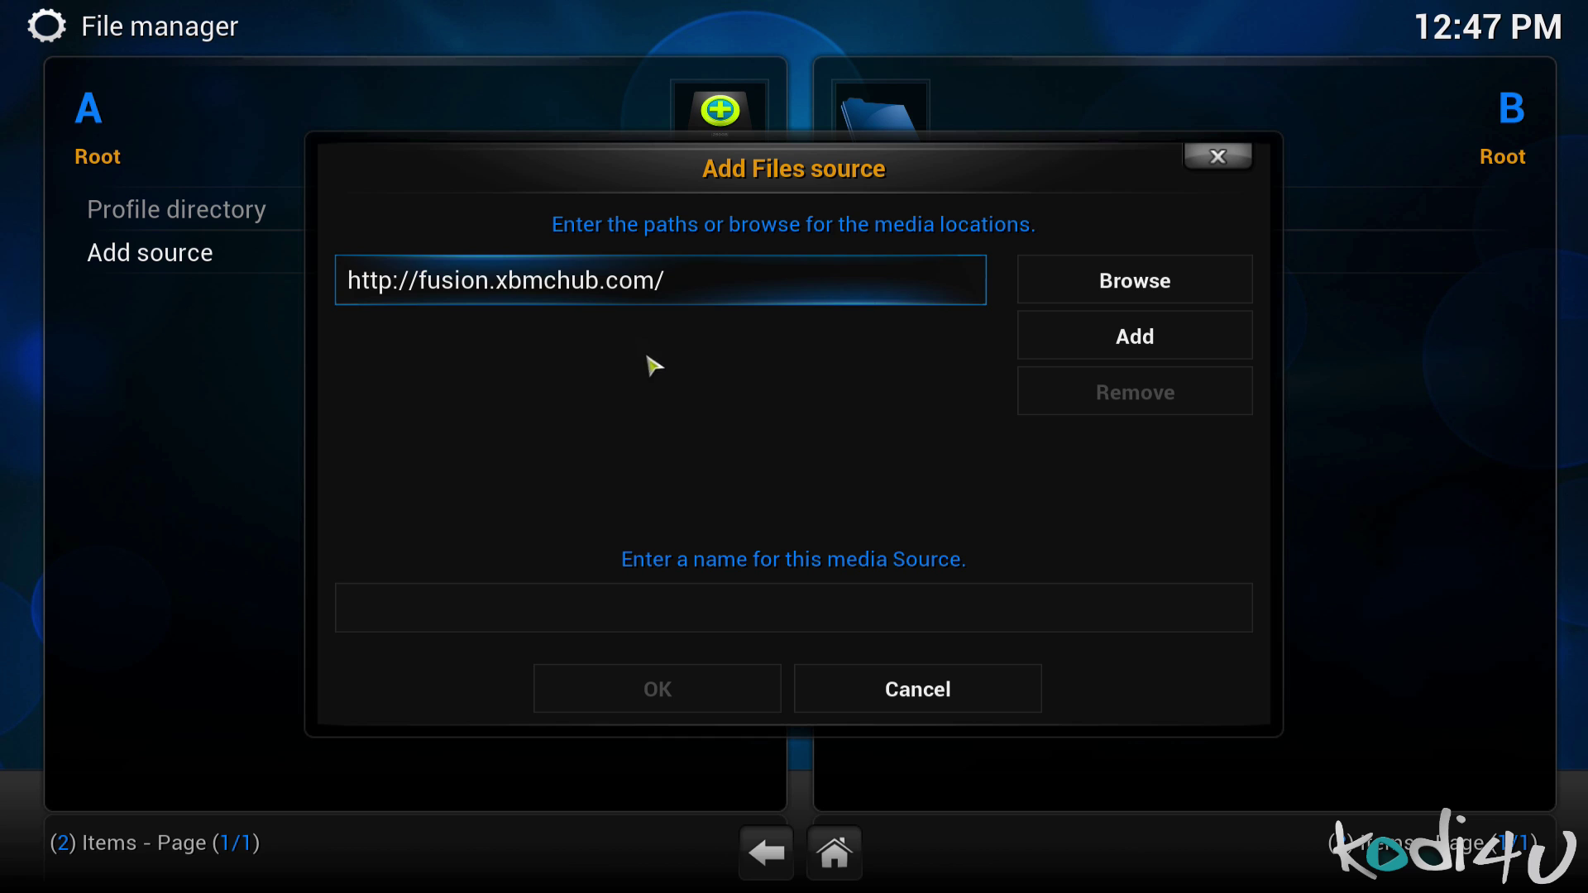
# Name the new media source .fusion and save it
pyautogui.click(754, 614)
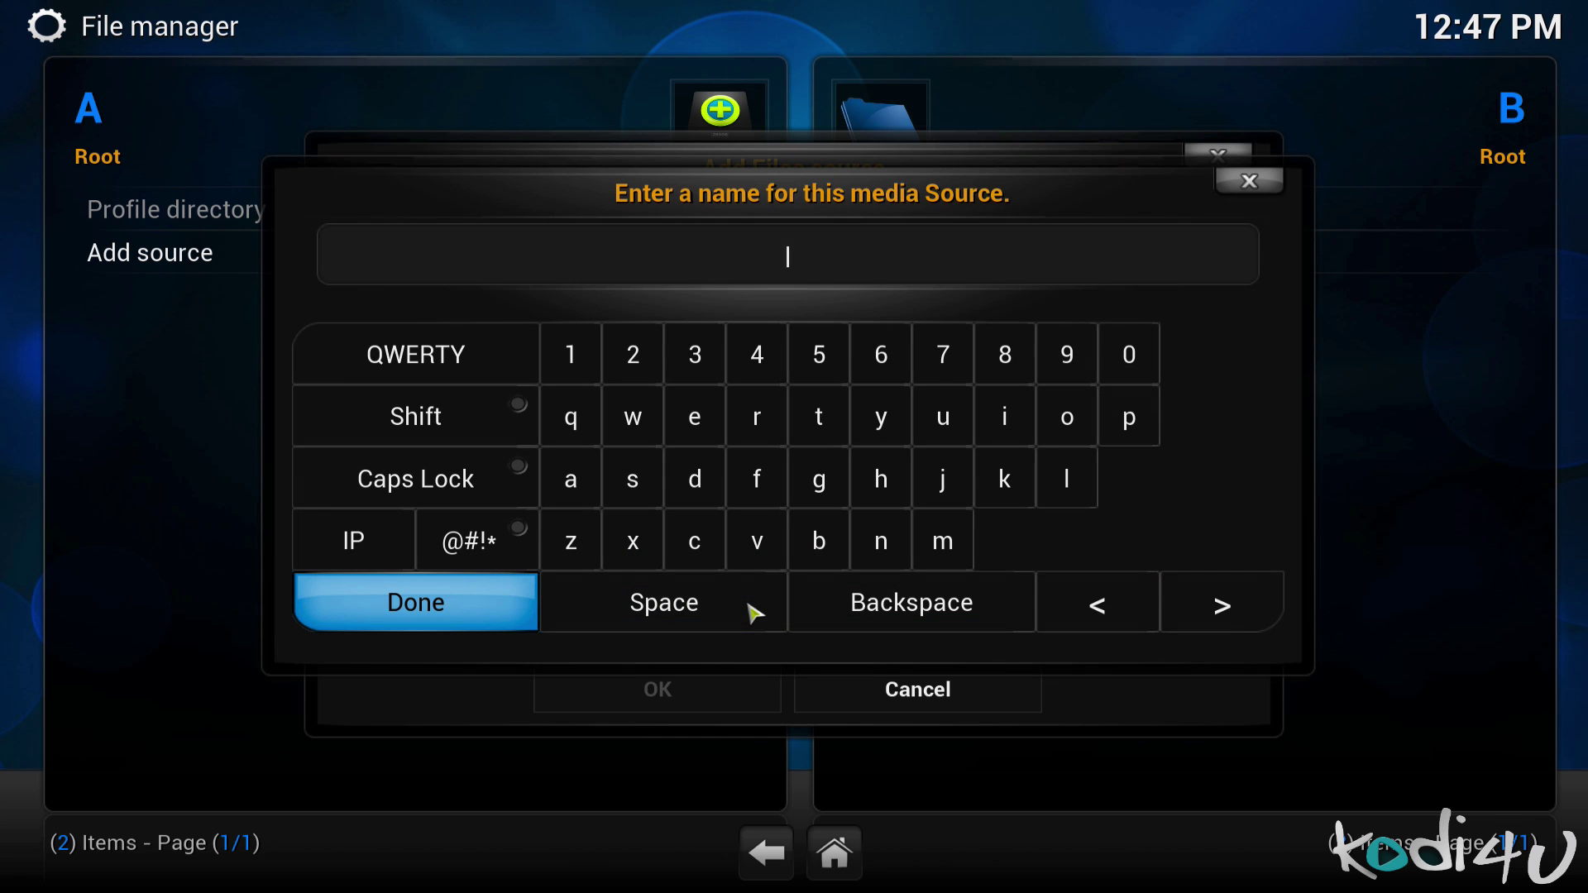
pyautogui.write('.fusion')
pyautogui.press('Return')
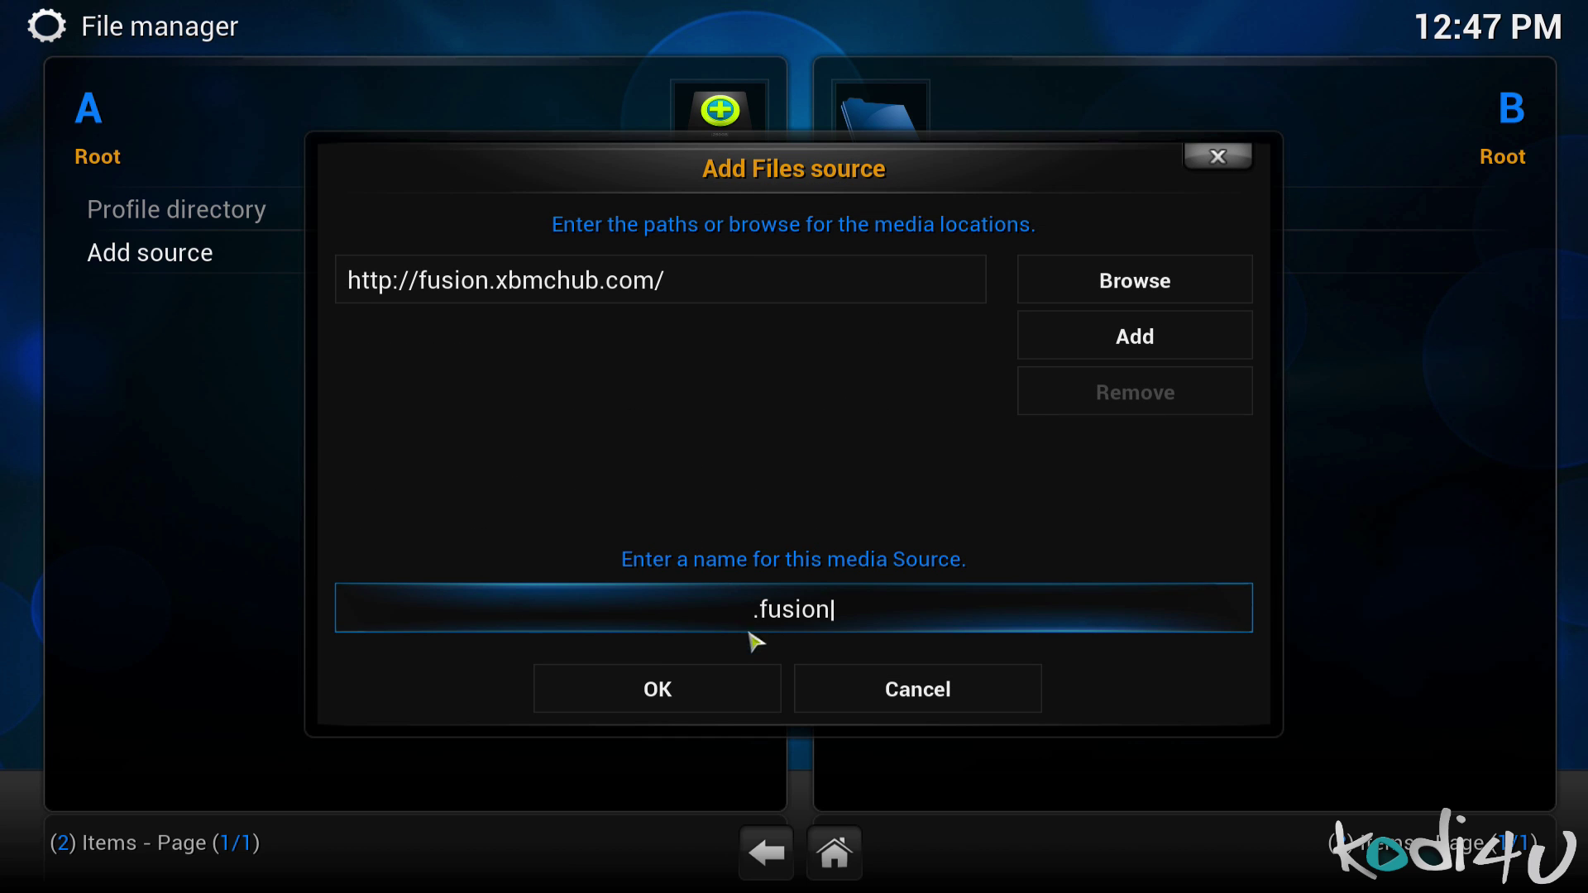
pyautogui.click(744, 691)
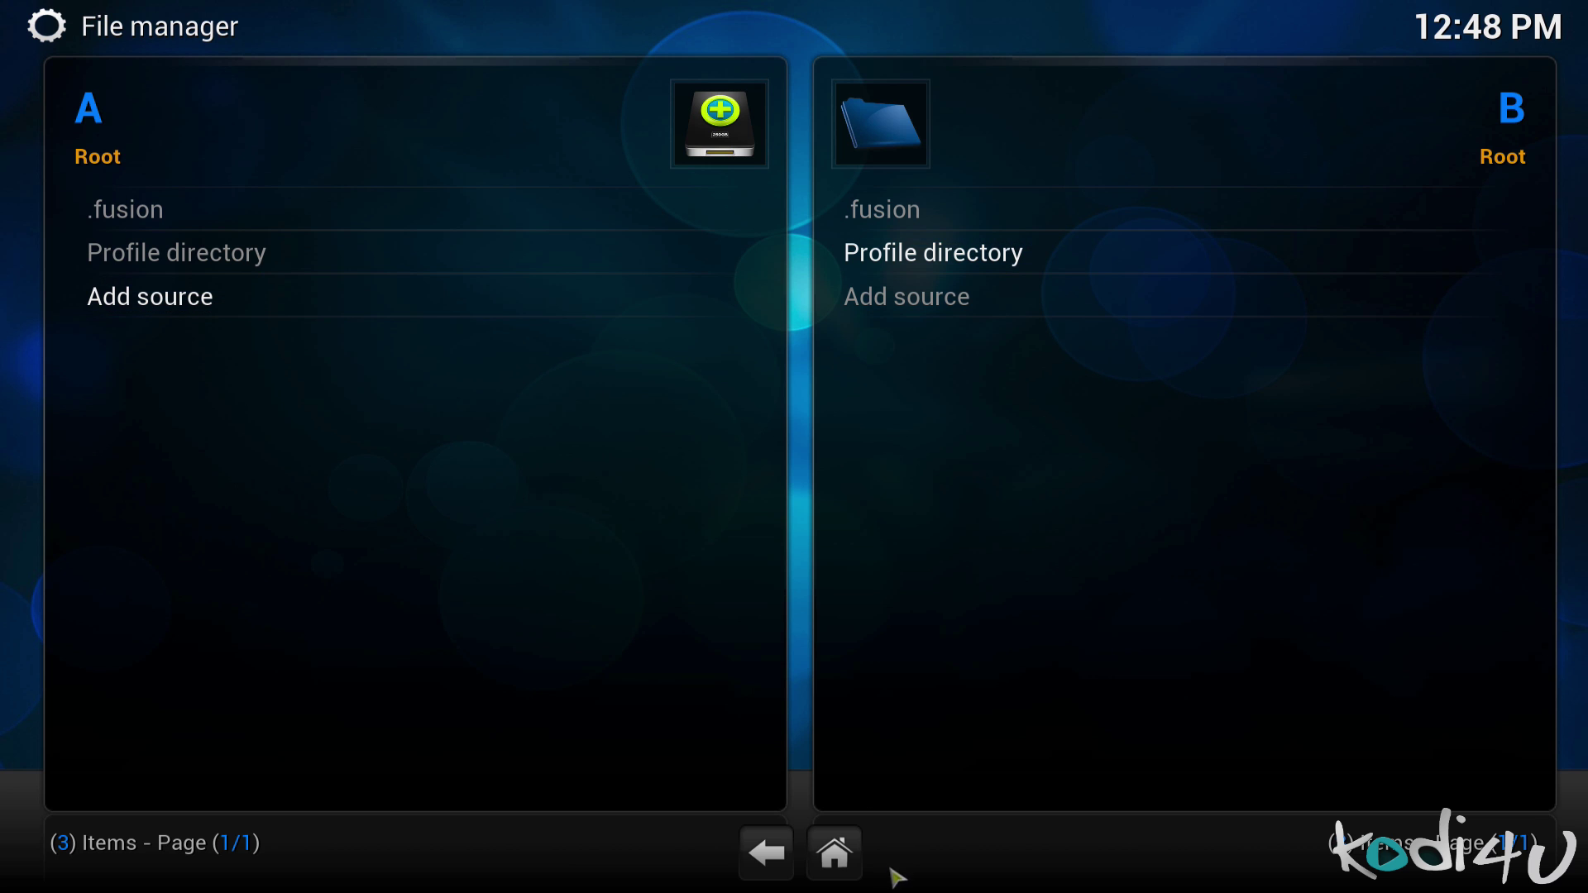
# Return to the home screen, open the add-ons settings and dismiss the first-run help
pyautogui.click(841, 857)
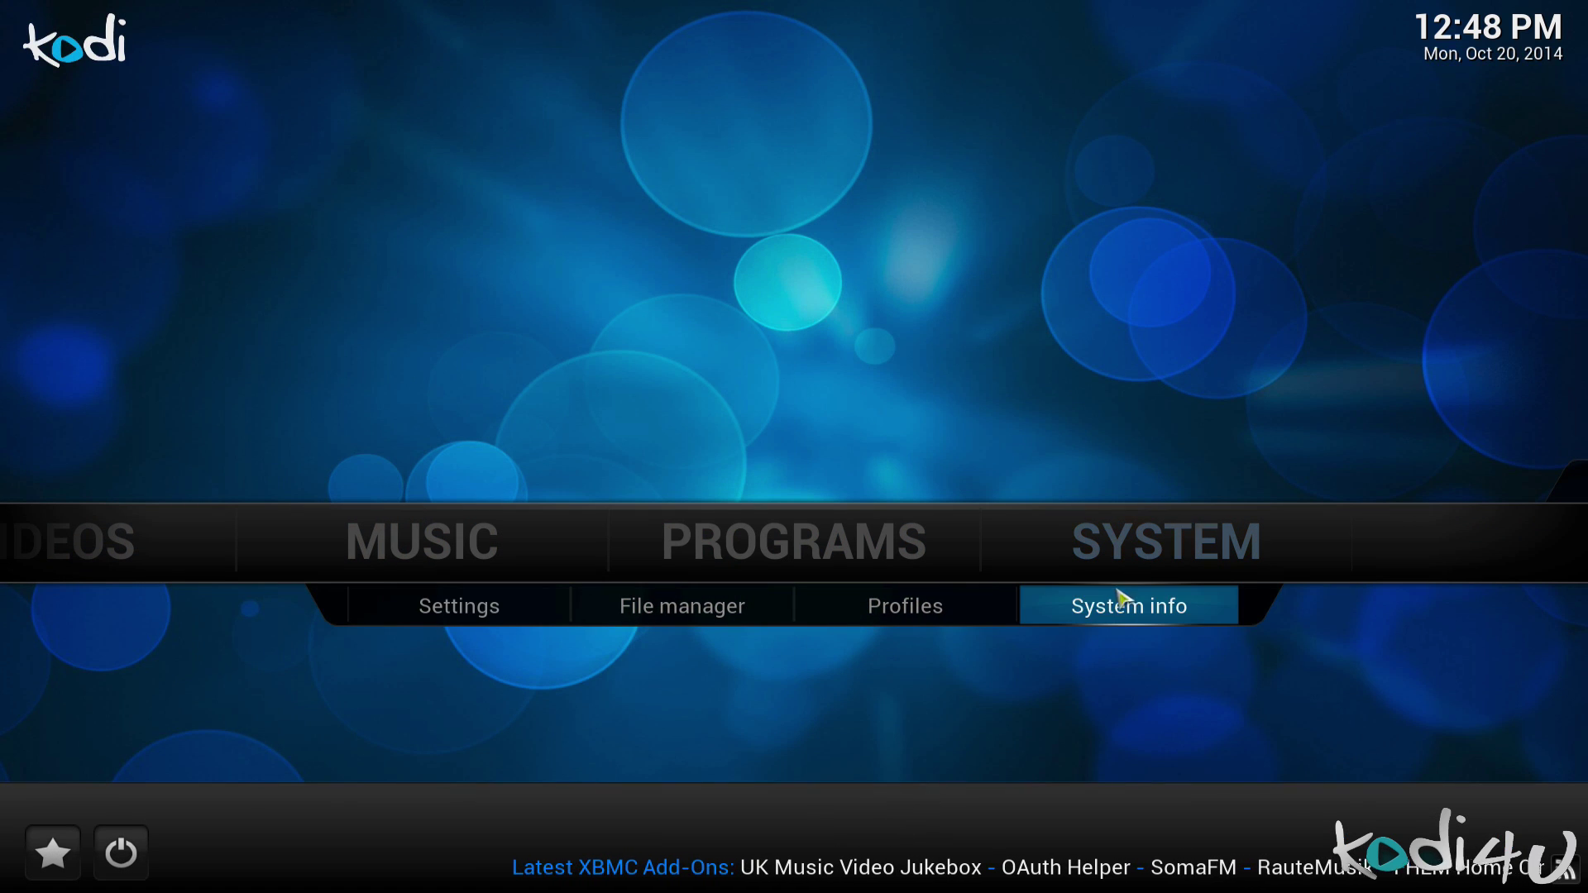
pyautogui.click(480, 625)
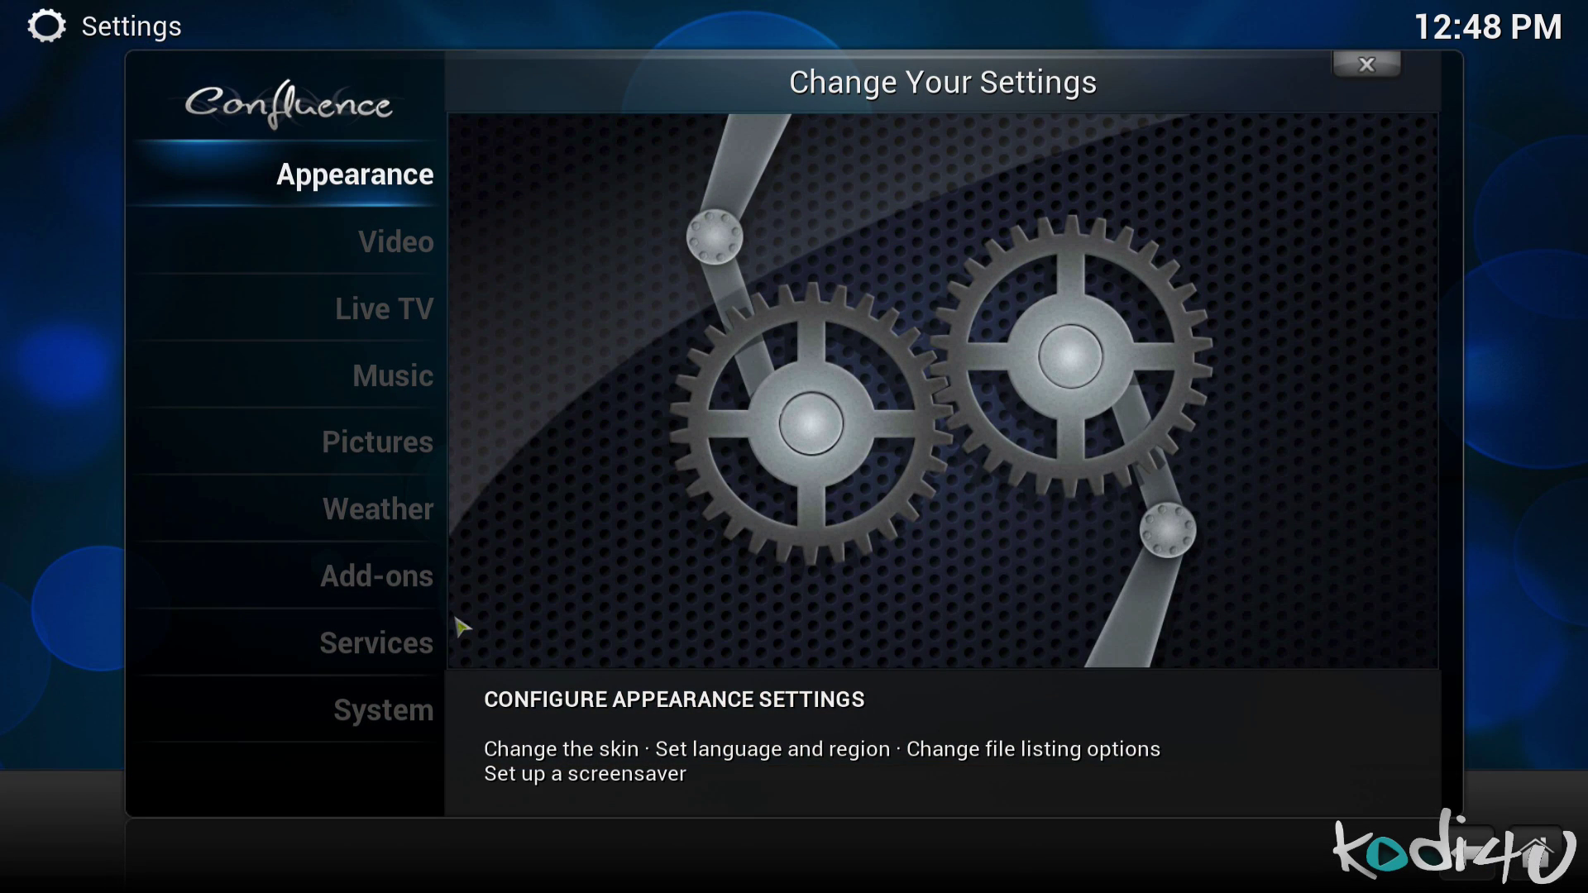
pyautogui.click(408, 589)
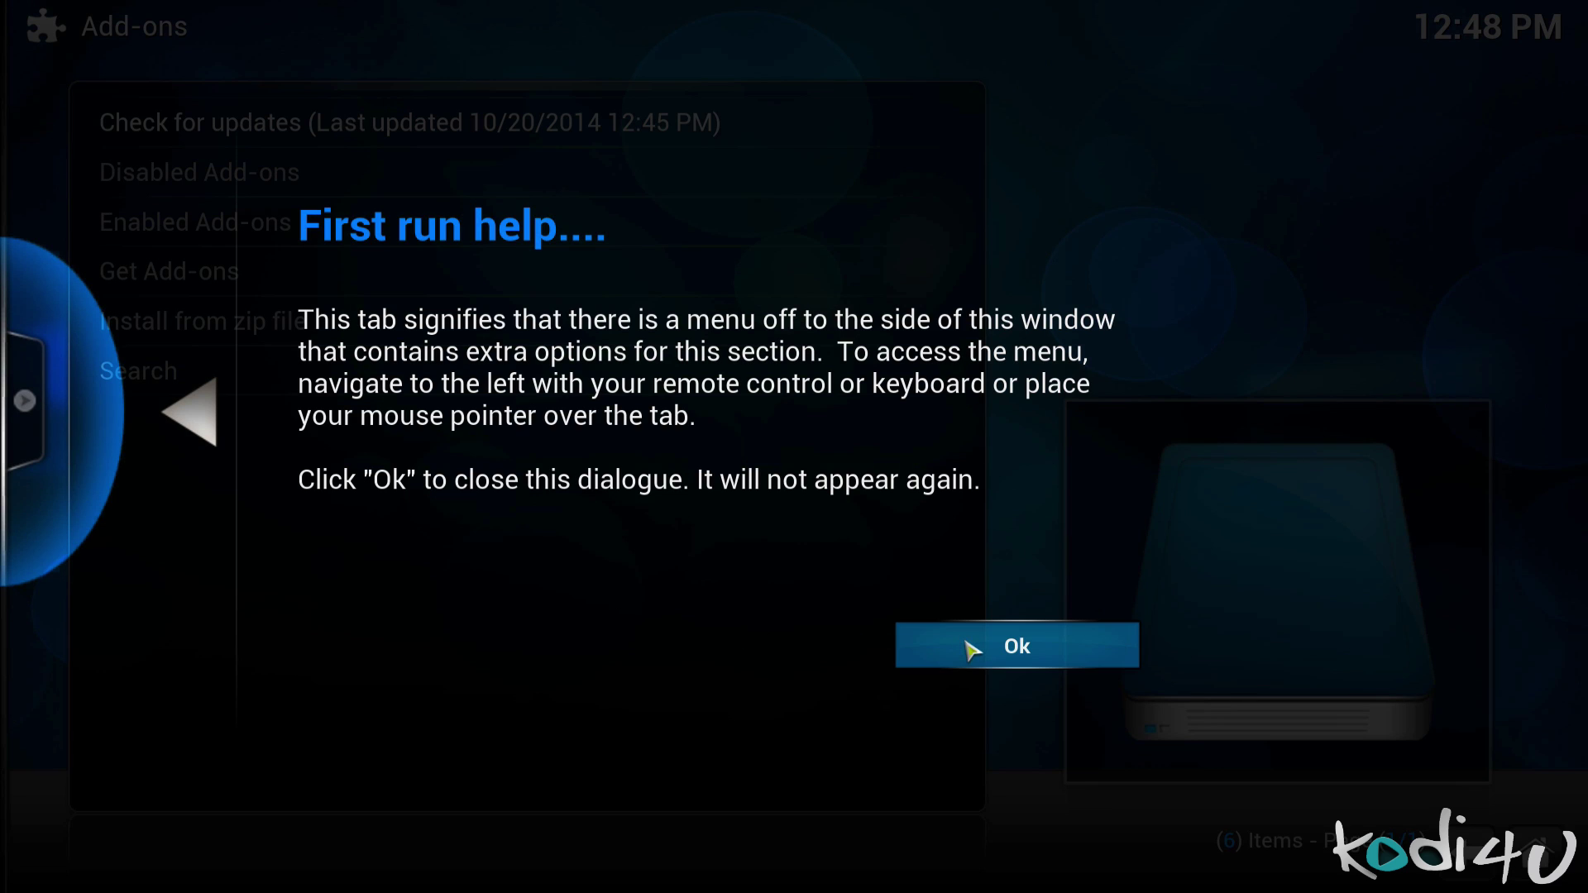
pyautogui.click(972, 650)
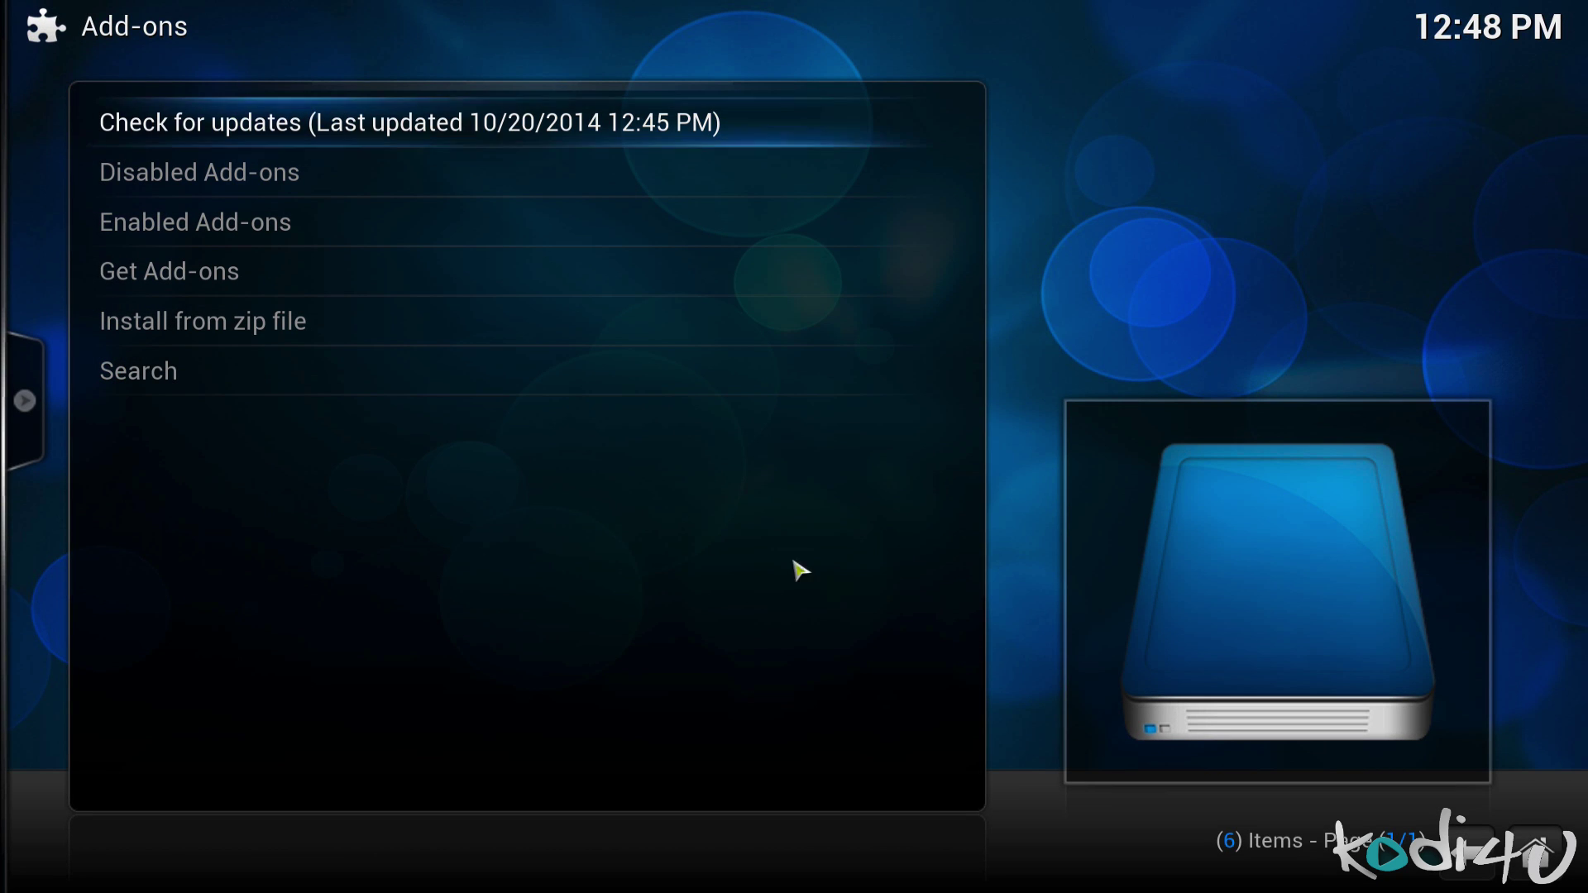
# Install plugin.video.hubwizard-1.1.8.zip from the start-here folder of the .fusion source
pyautogui.click(387, 324)
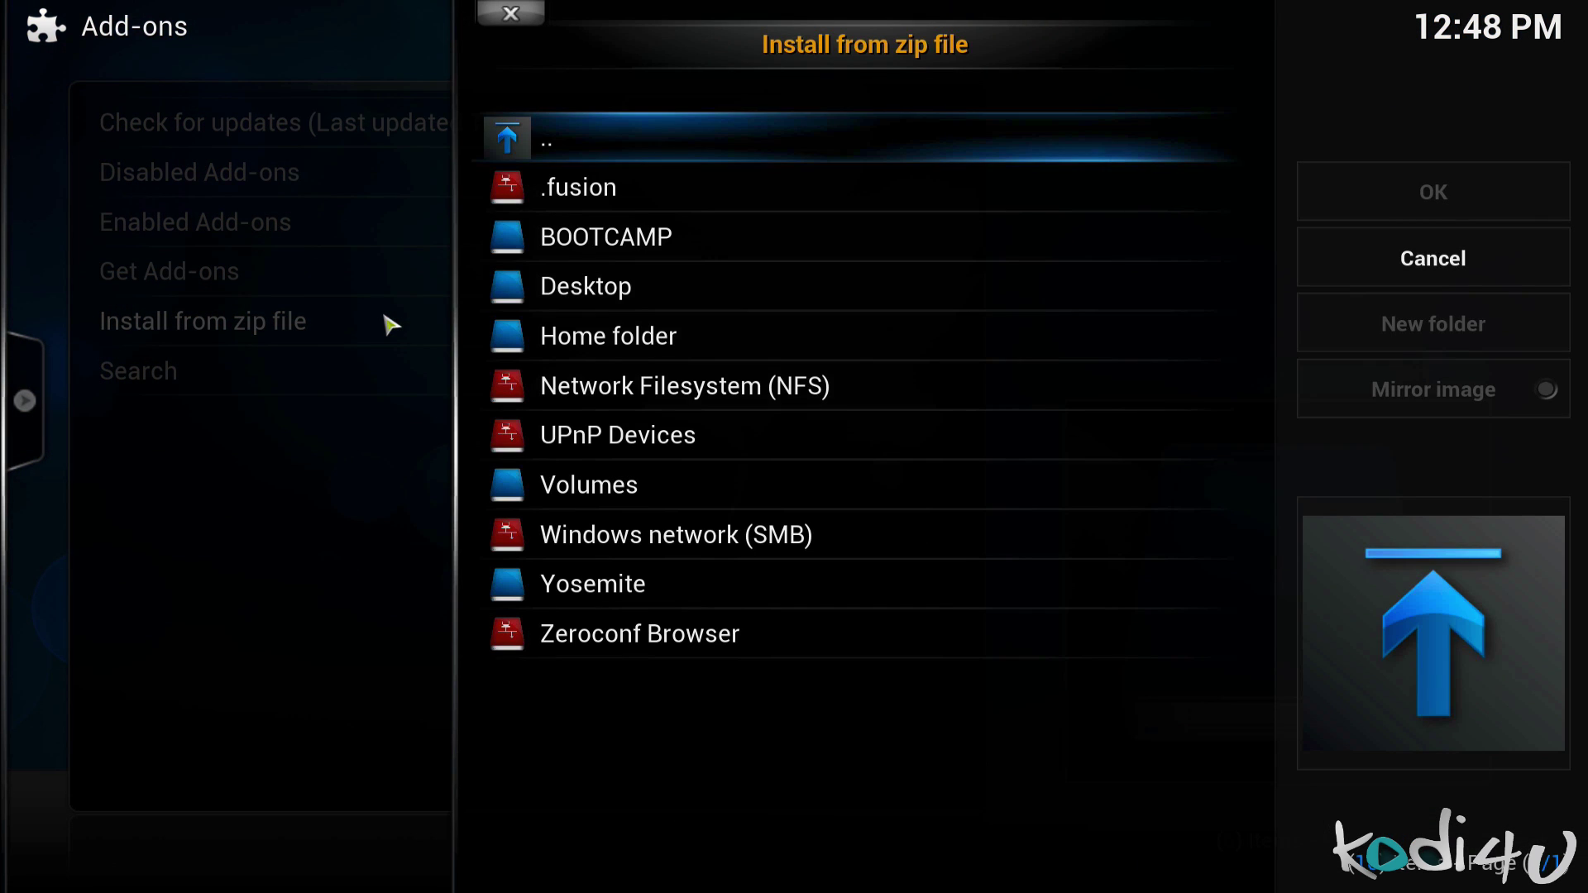
pyautogui.click(674, 196)
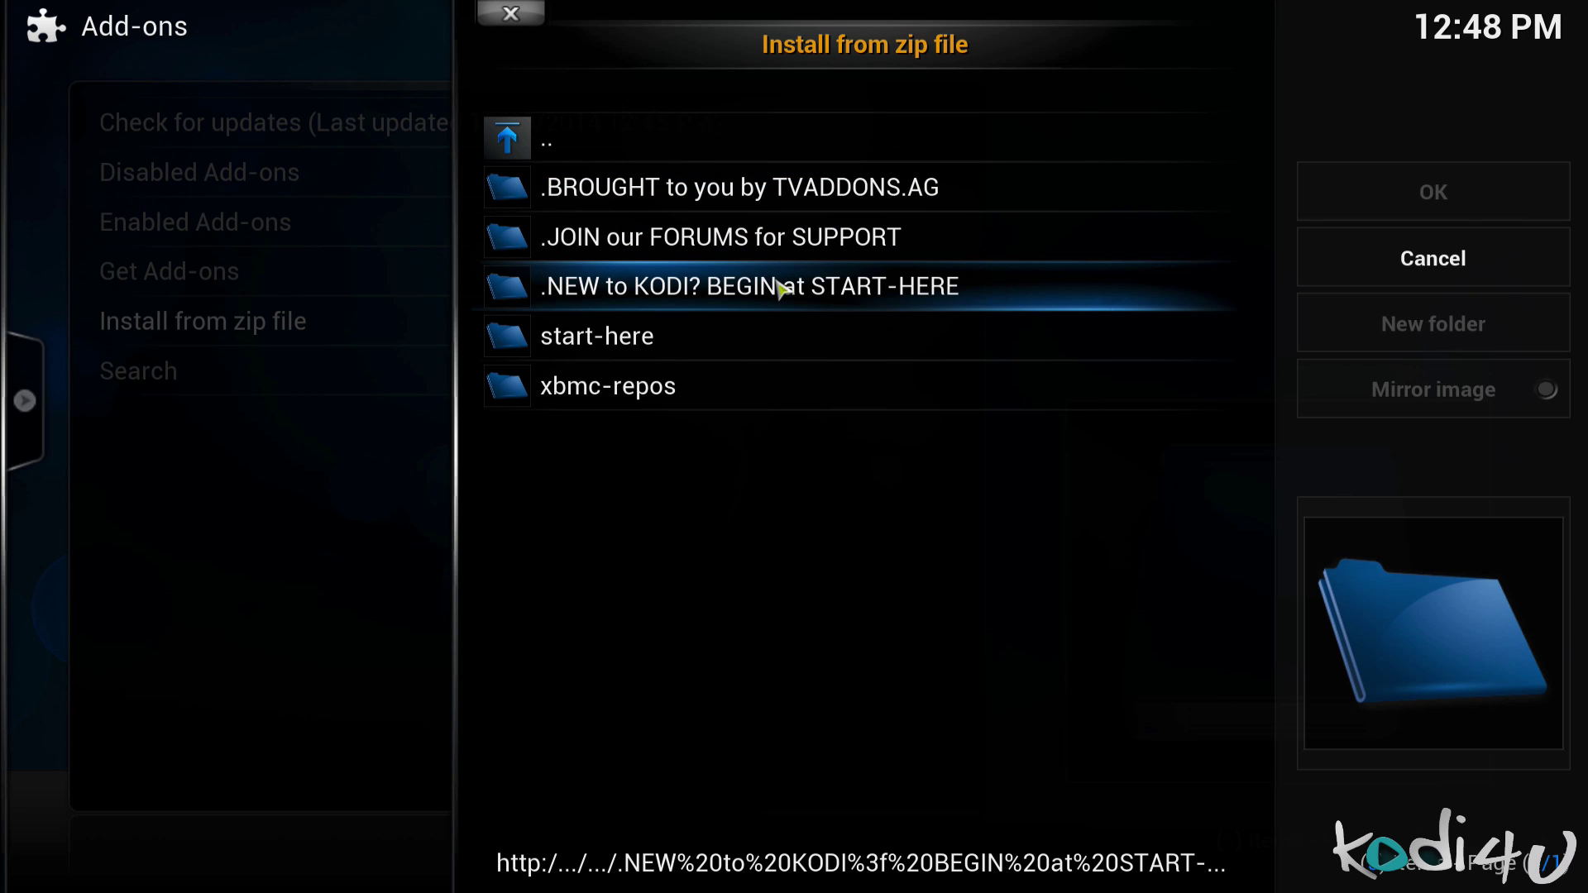
pyautogui.click(569, 346)
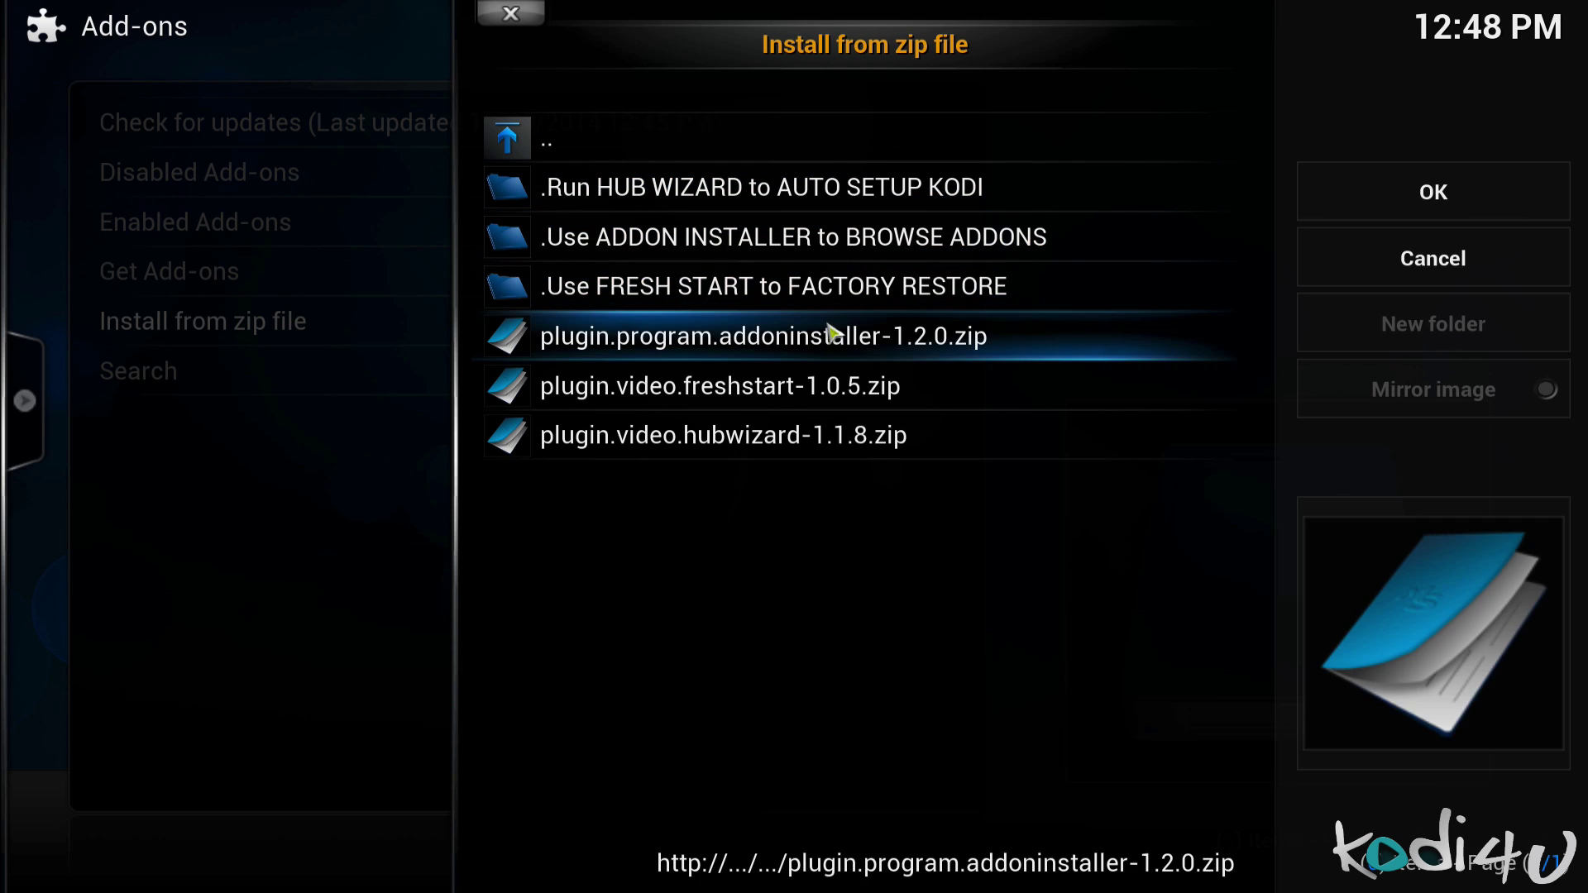
pyautogui.click(733, 437)
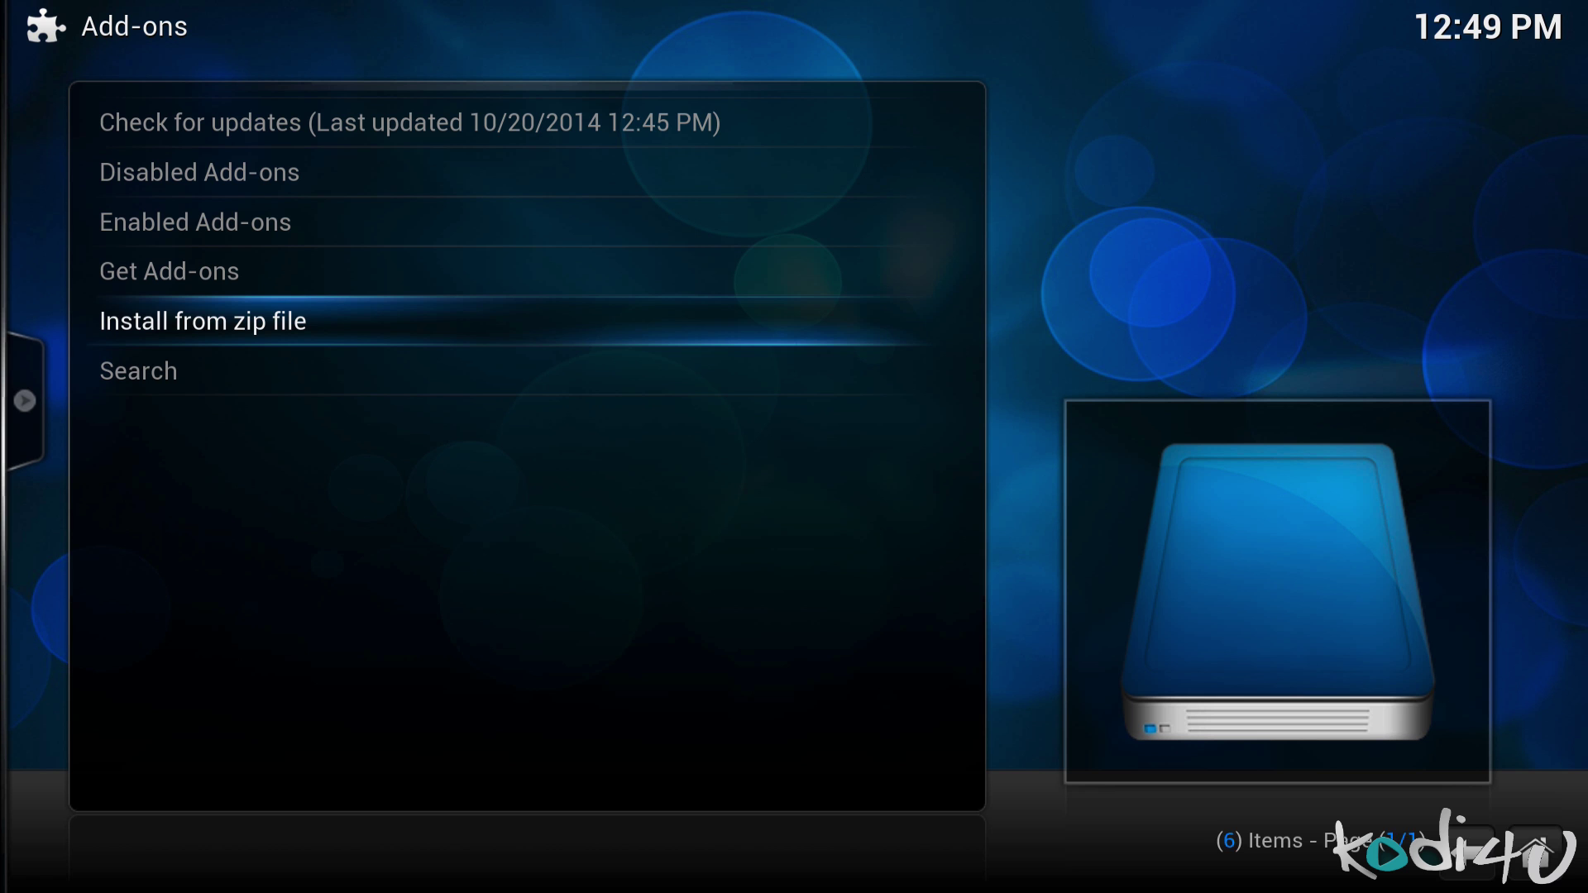
# Launch Config Wizard from the enabled program add-ons
pyautogui.click(619, 238)
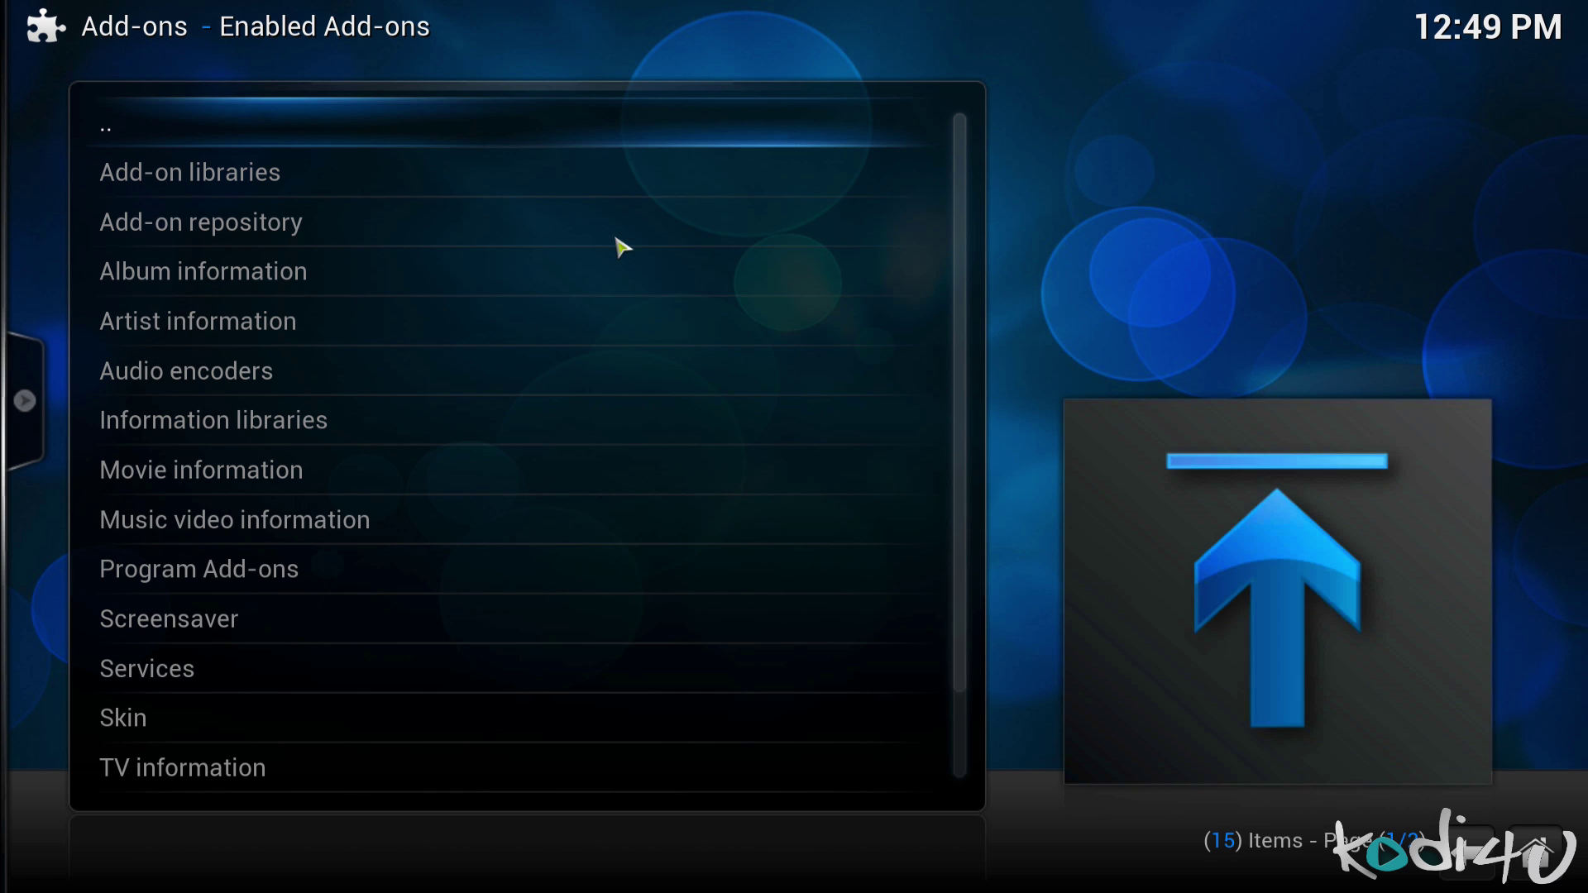
pyautogui.click(473, 589)
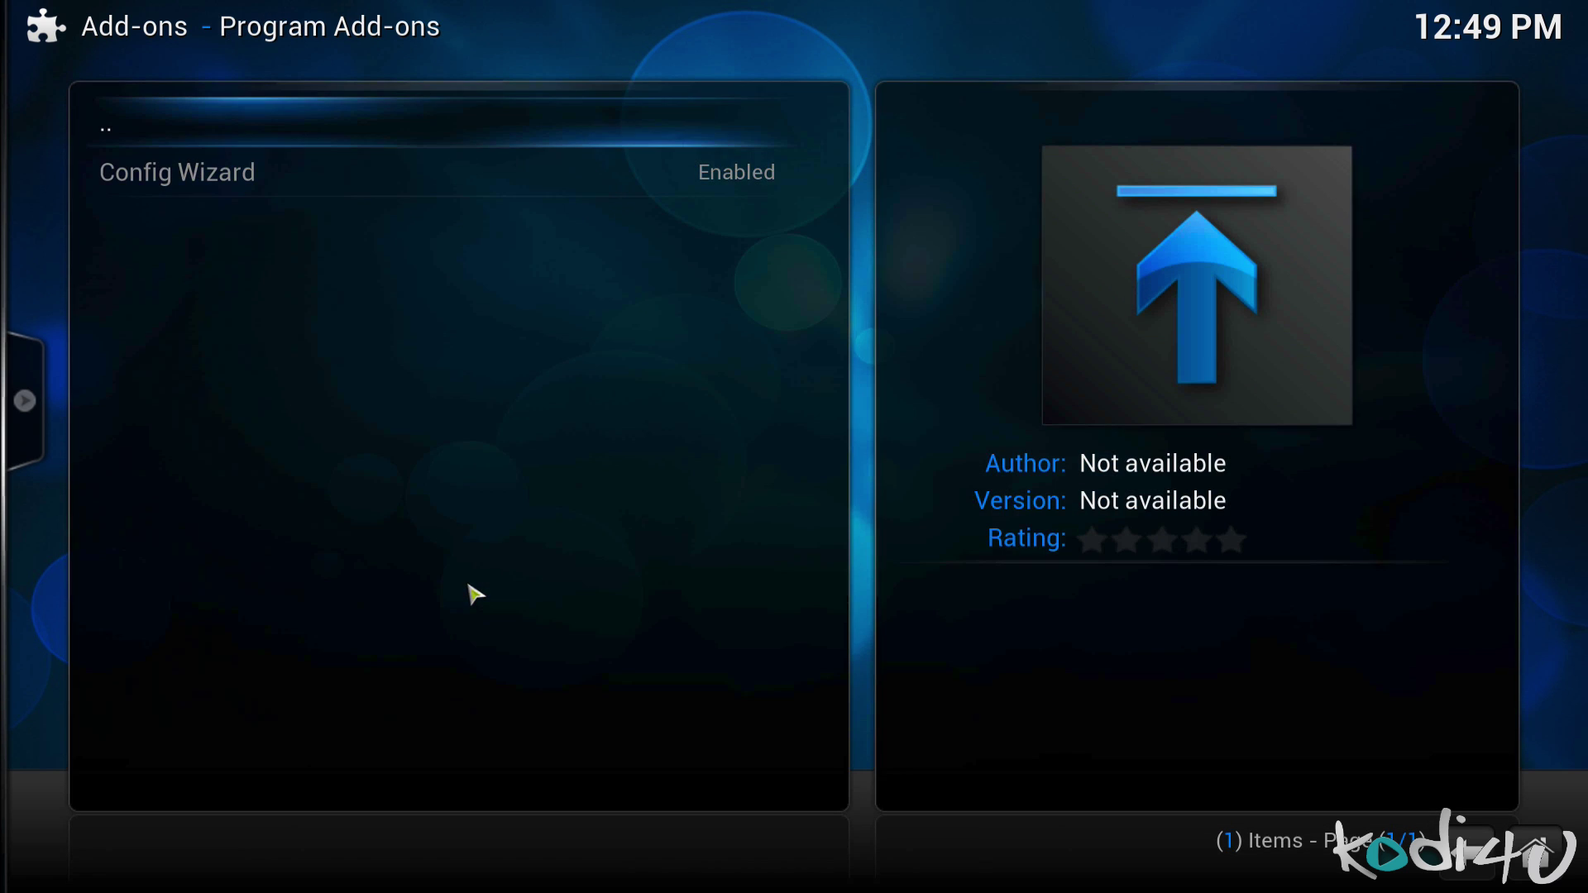
pyautogui.click(242, 187)
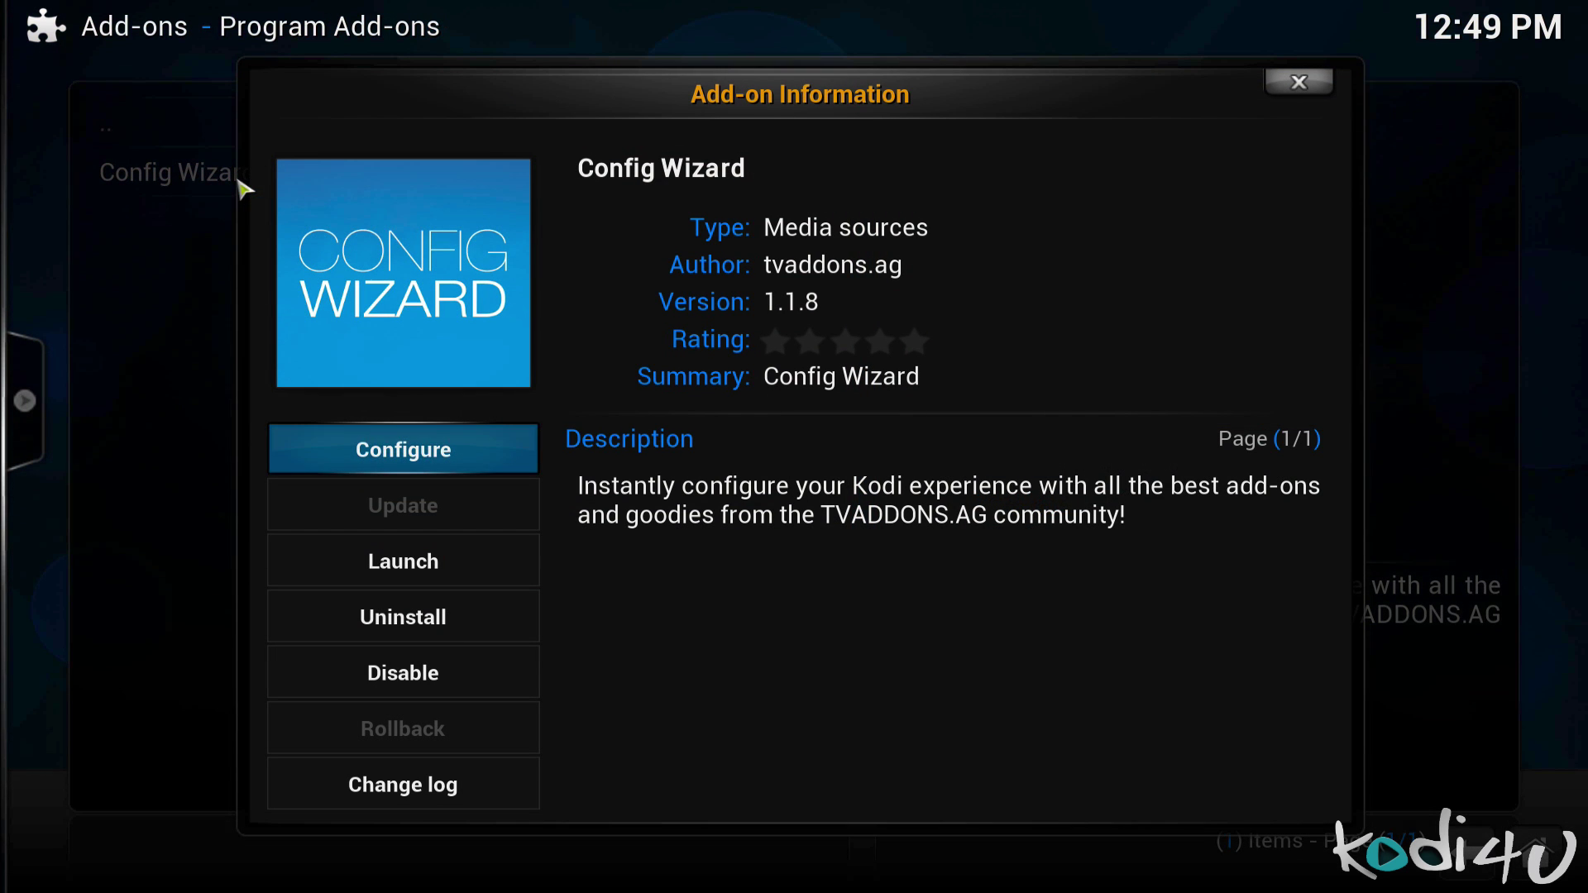
pyautogui.click(452, 570)
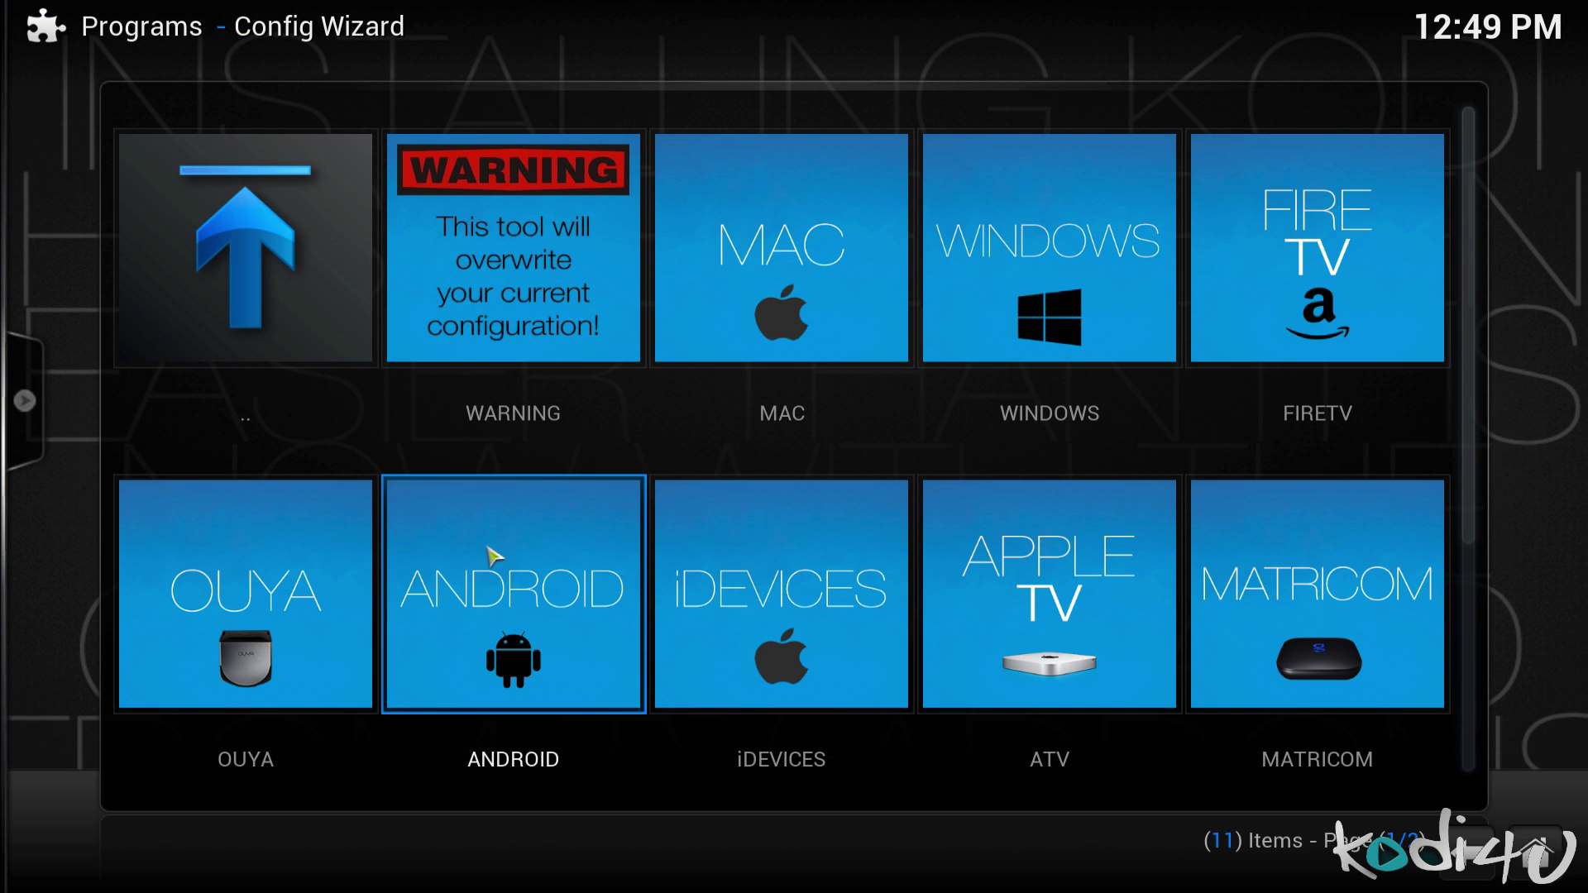
# Run the wizard's MAC configuration and agree to let TVADDONS.AG customize the add-on selection
pyautogui.scroll(-1, 1301, 557)
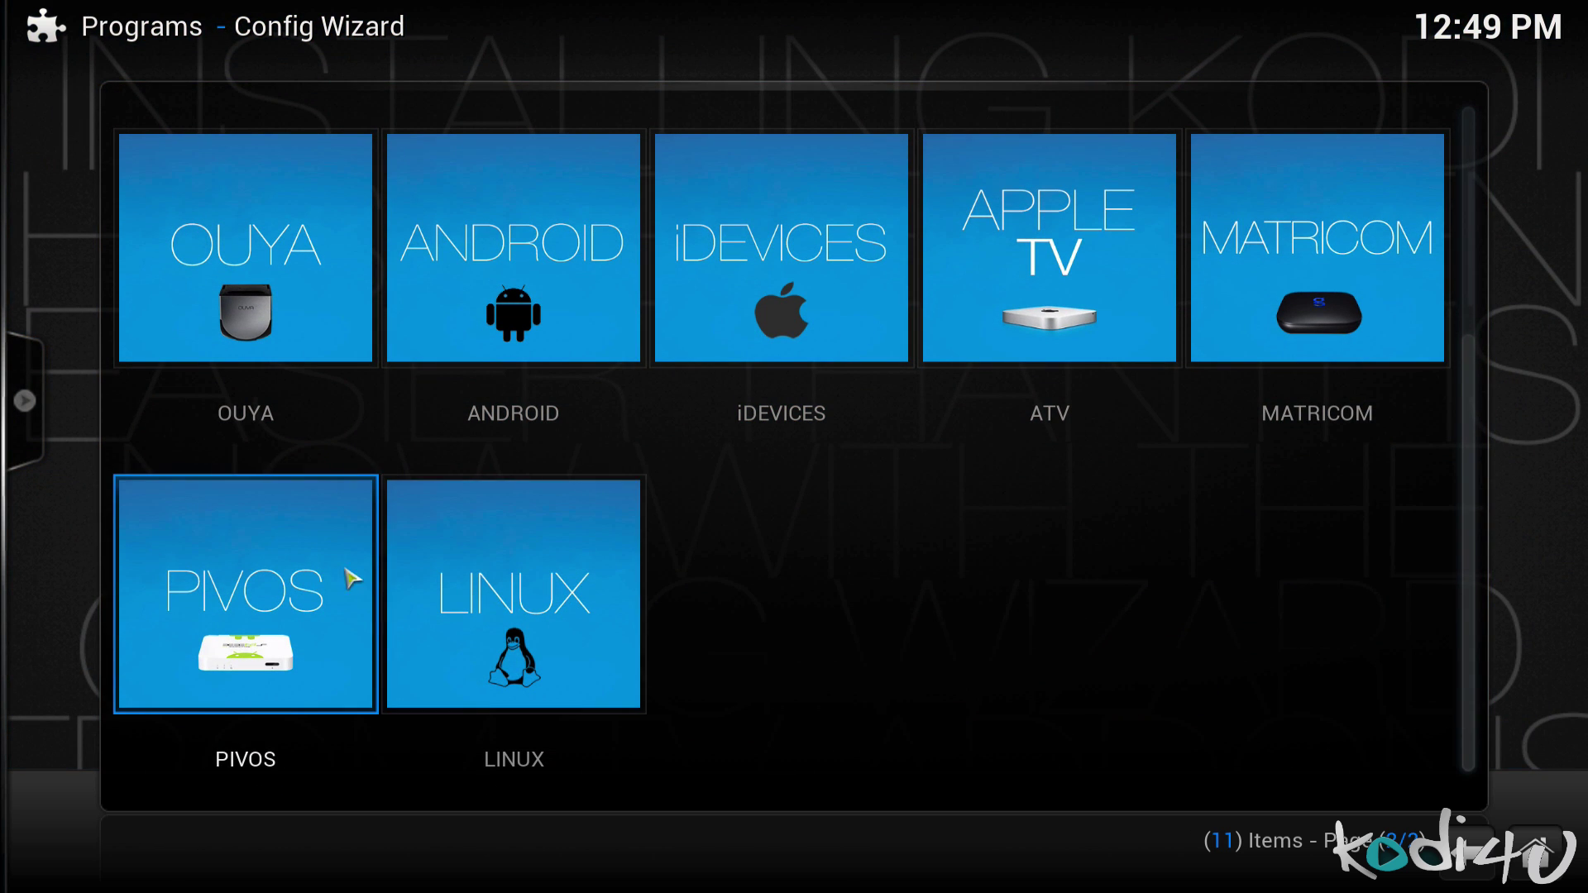
pyautogui.scroll(1, 860, 534)
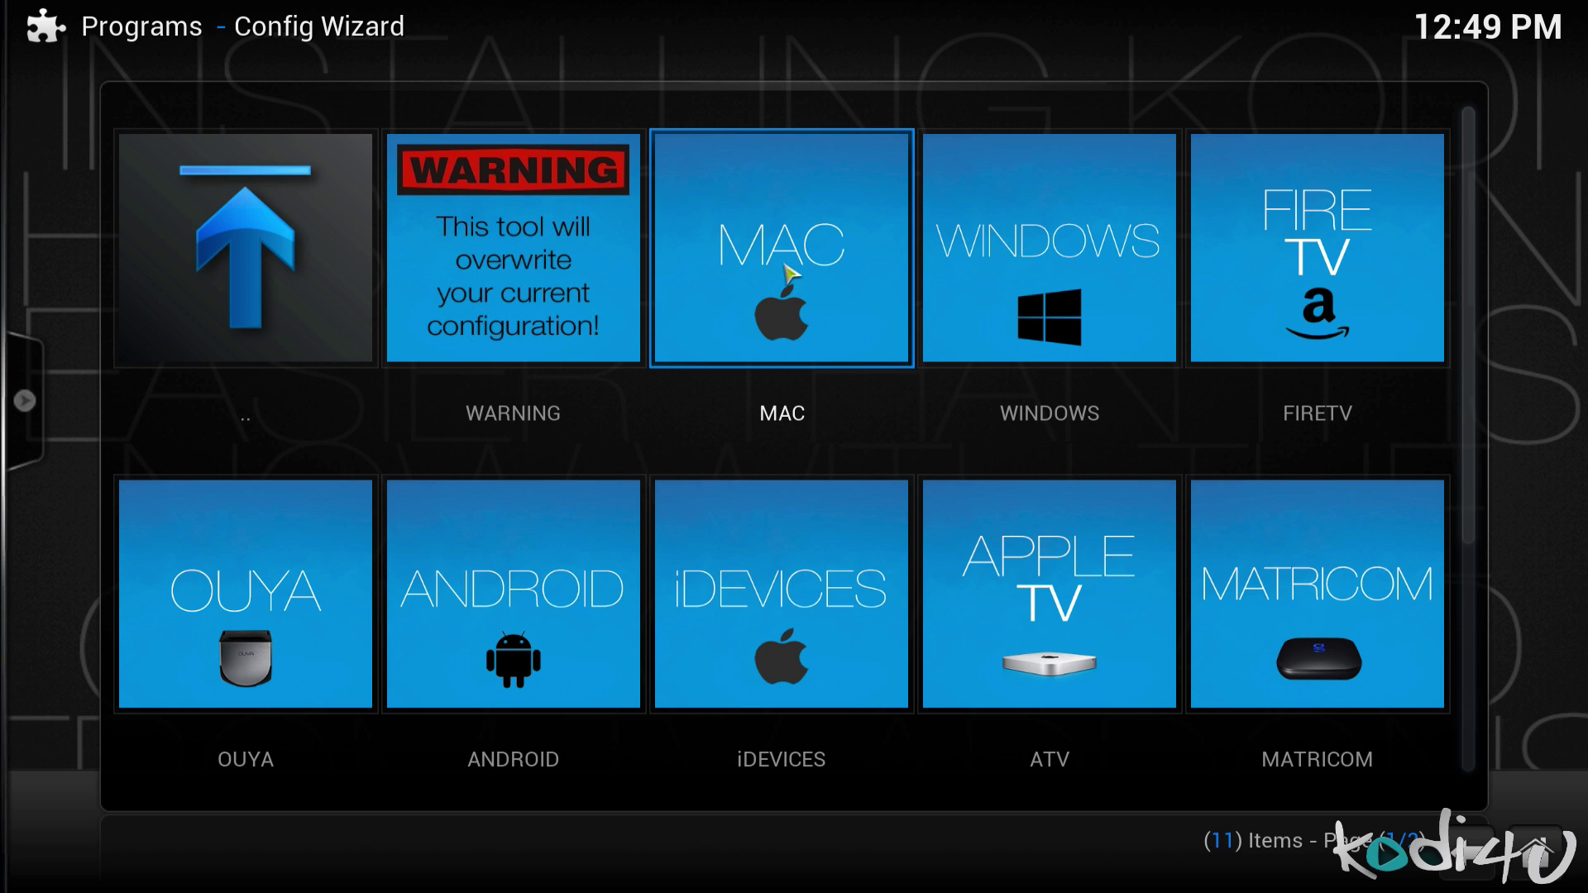
pyautogui.click(789, 271)
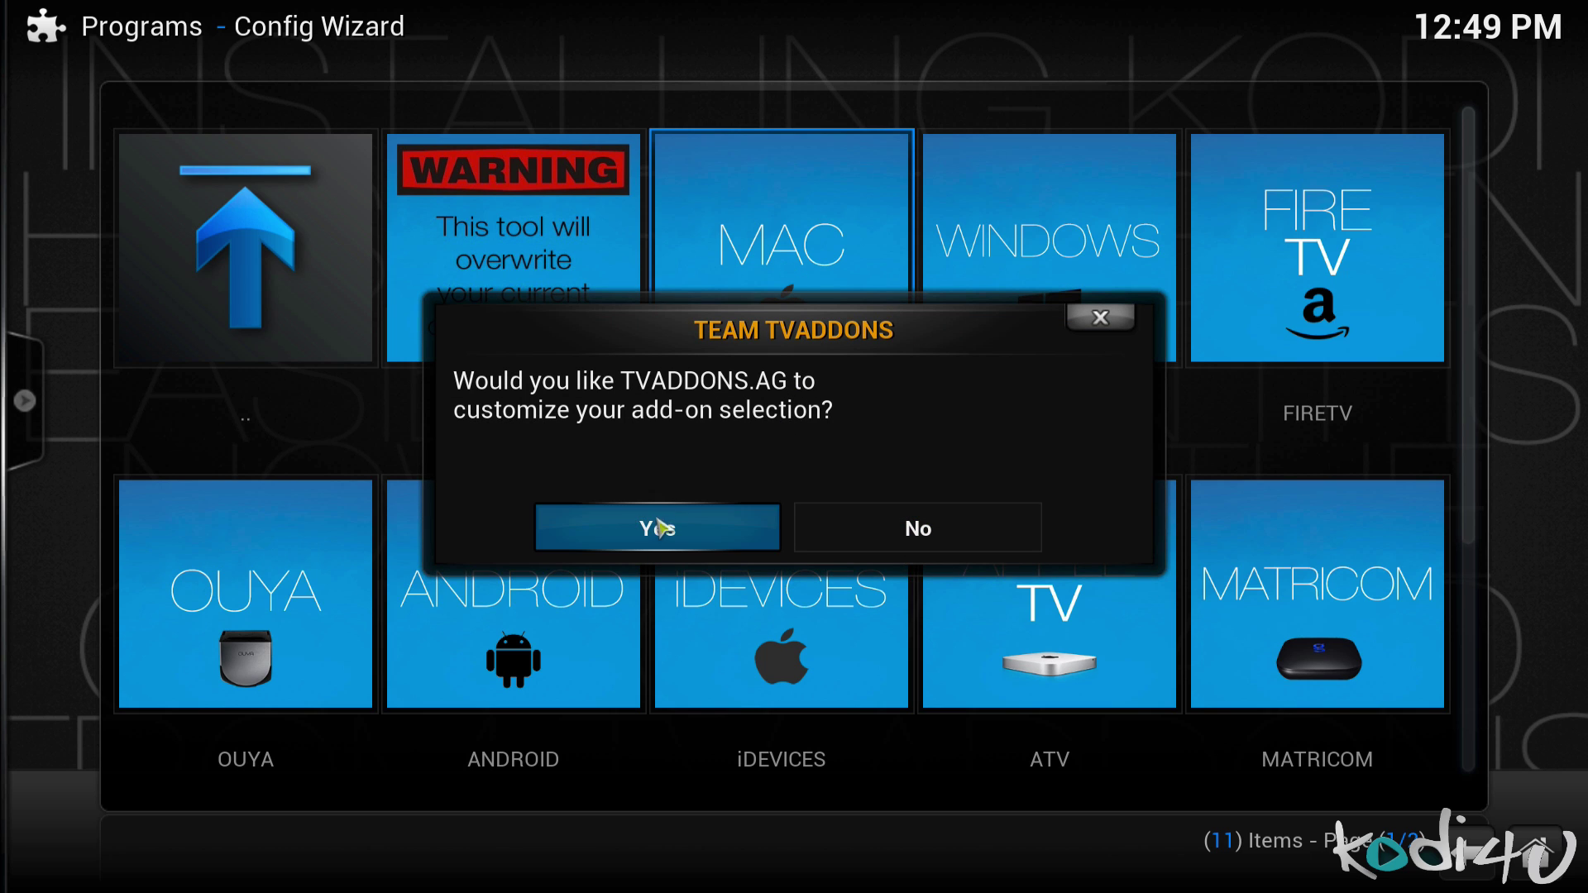
pyautogui.click(659, 530)
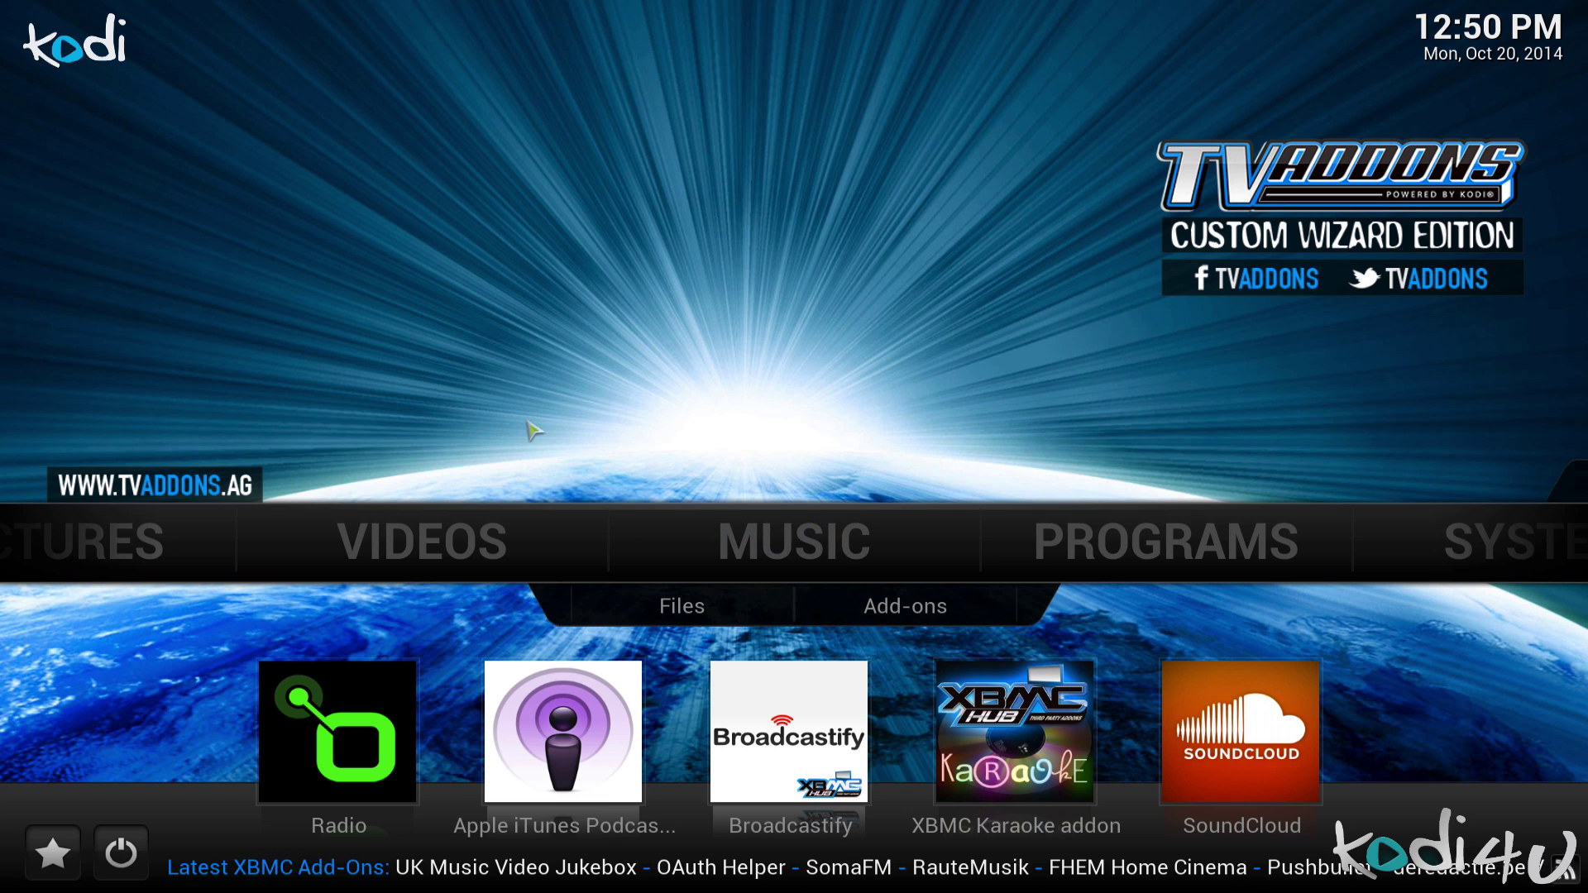
# Examine the full list of installed video add-ons, return to the home screen and view the music add-ons
pyautogui.moveTo(430, 548)
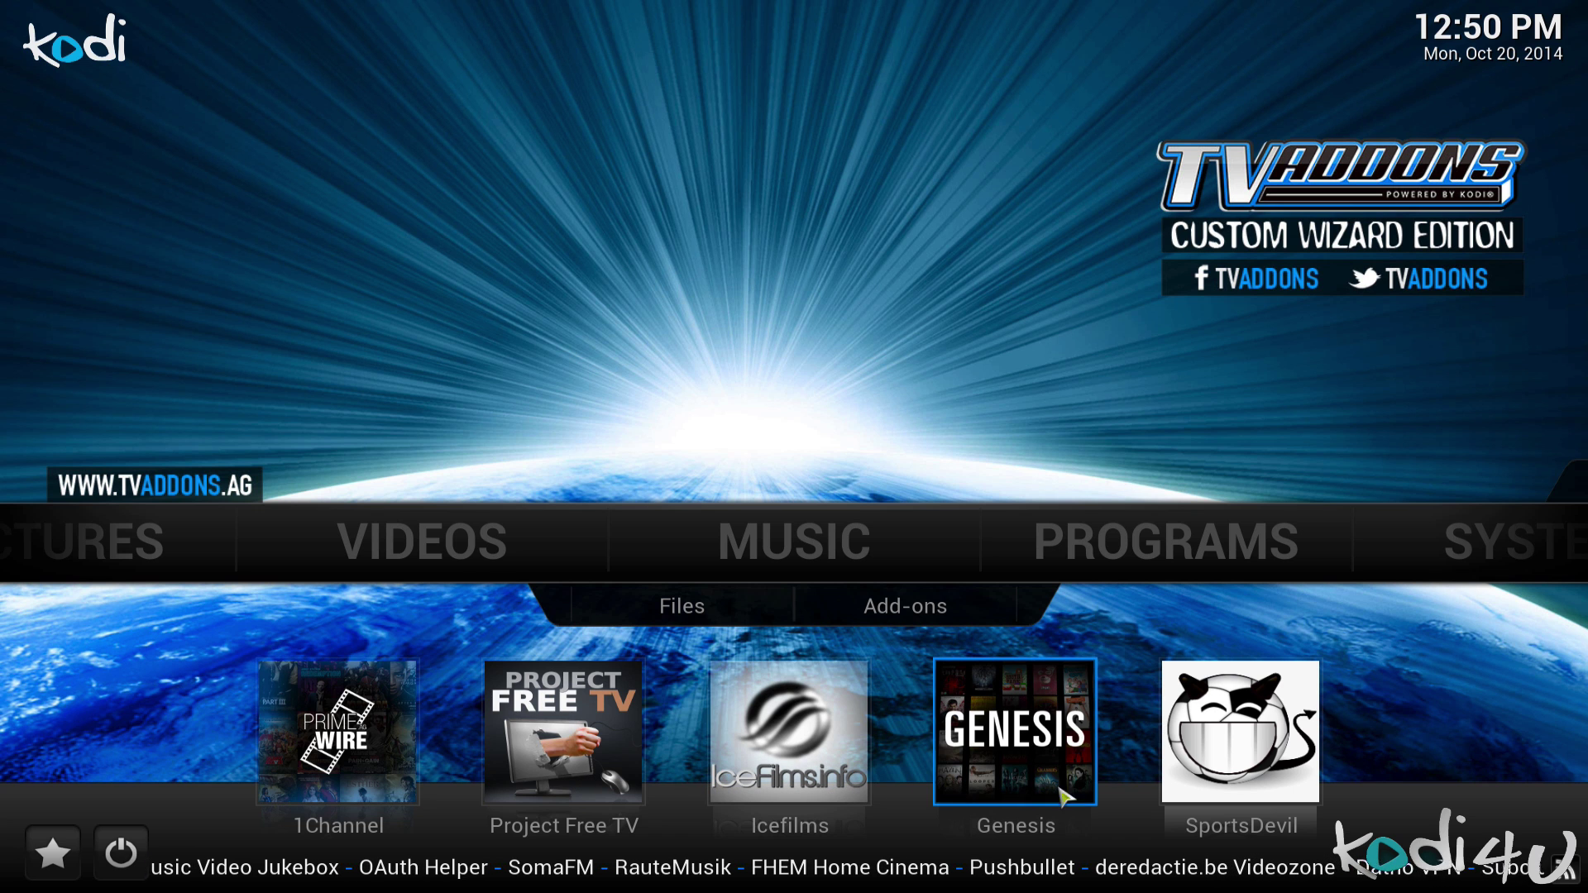
pyautogui.click(965, 609)
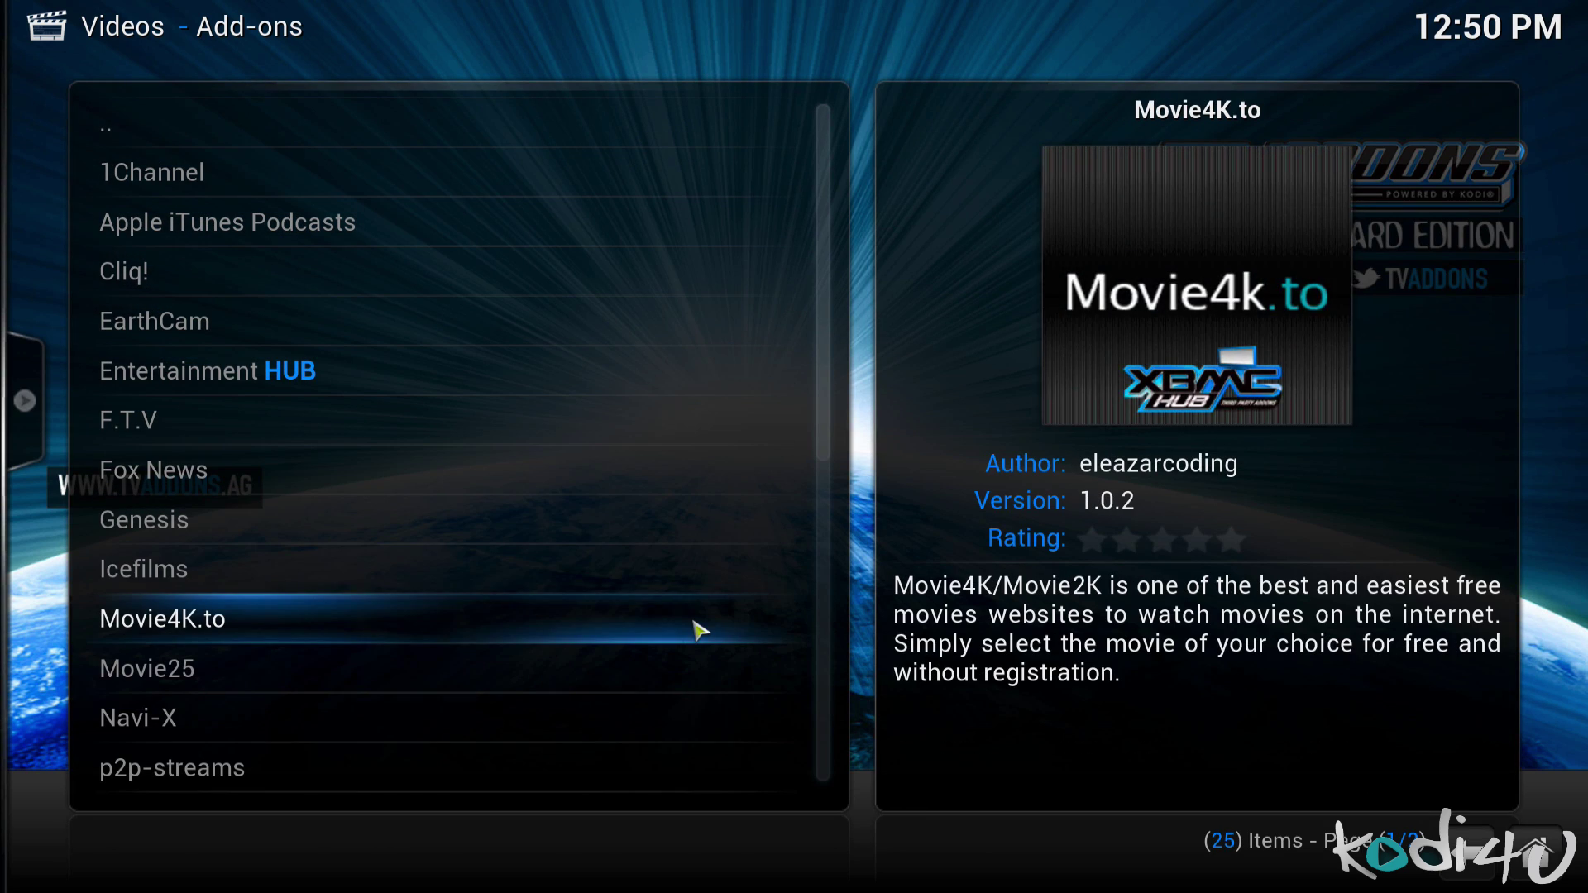
pyautogui.scroll(-2, 699, 630)
pyautogui.scroll(-1, 699, 630)
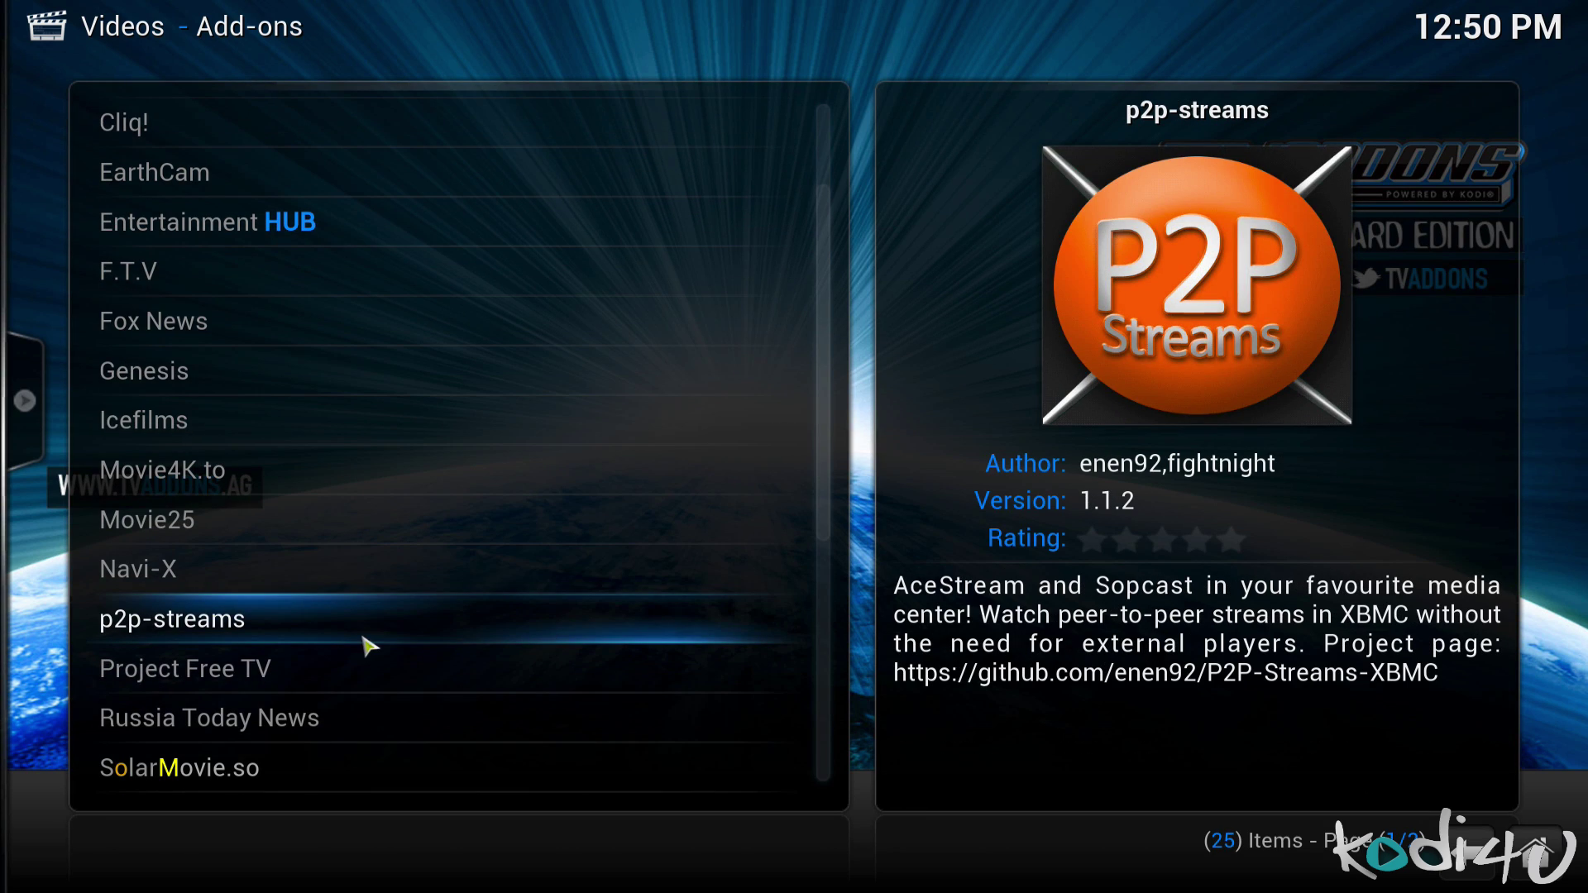
pyautogui.scroll(-4, 382, 633)
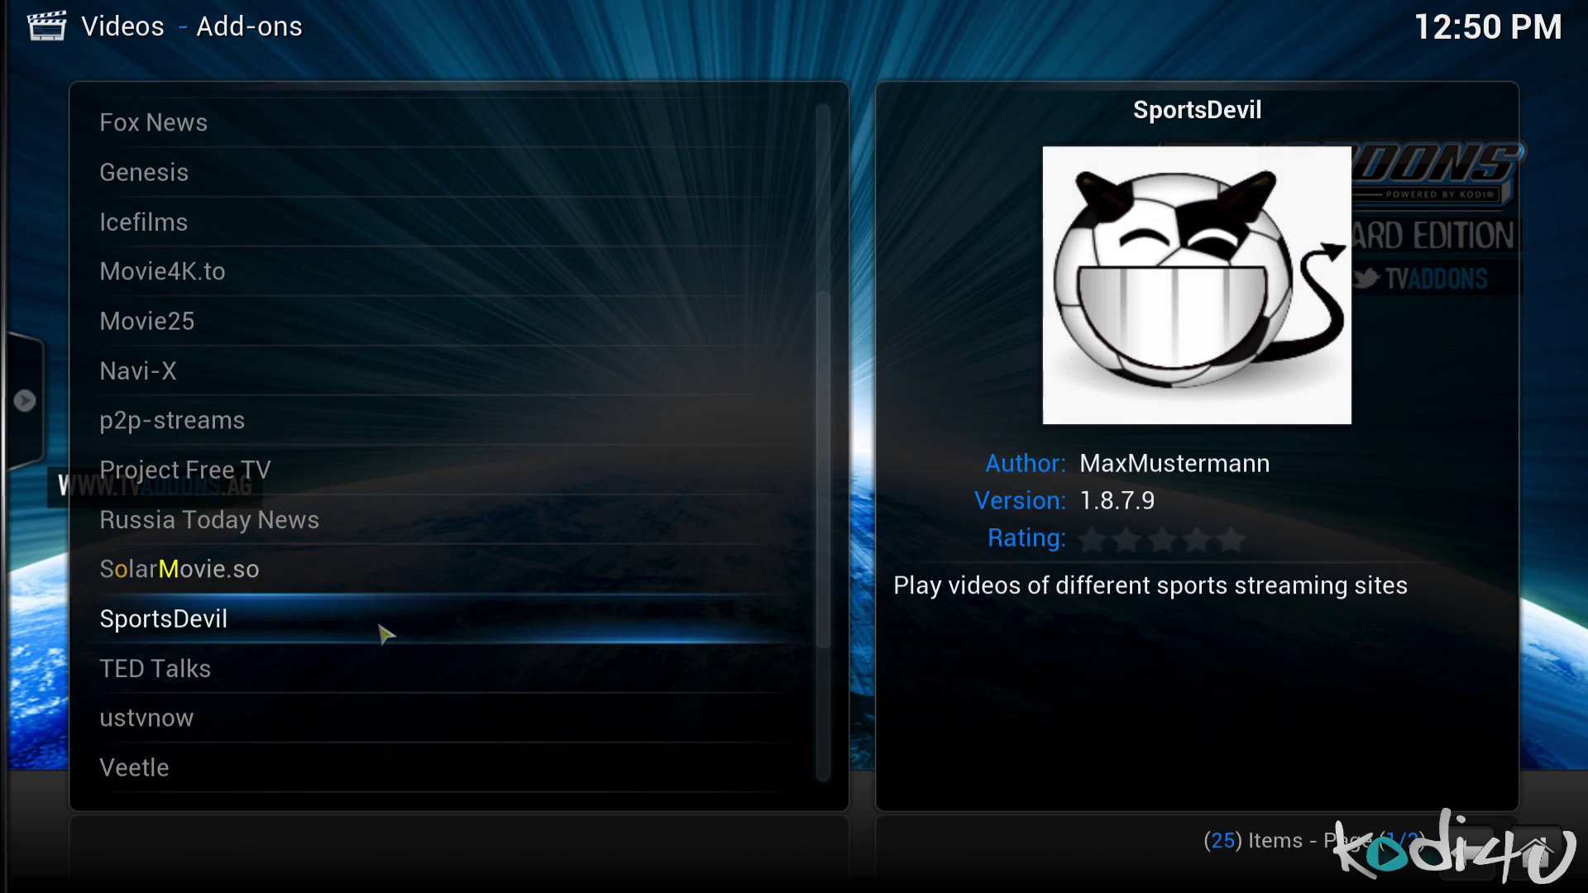
pyautogui.scroll(-4, 386, 634)
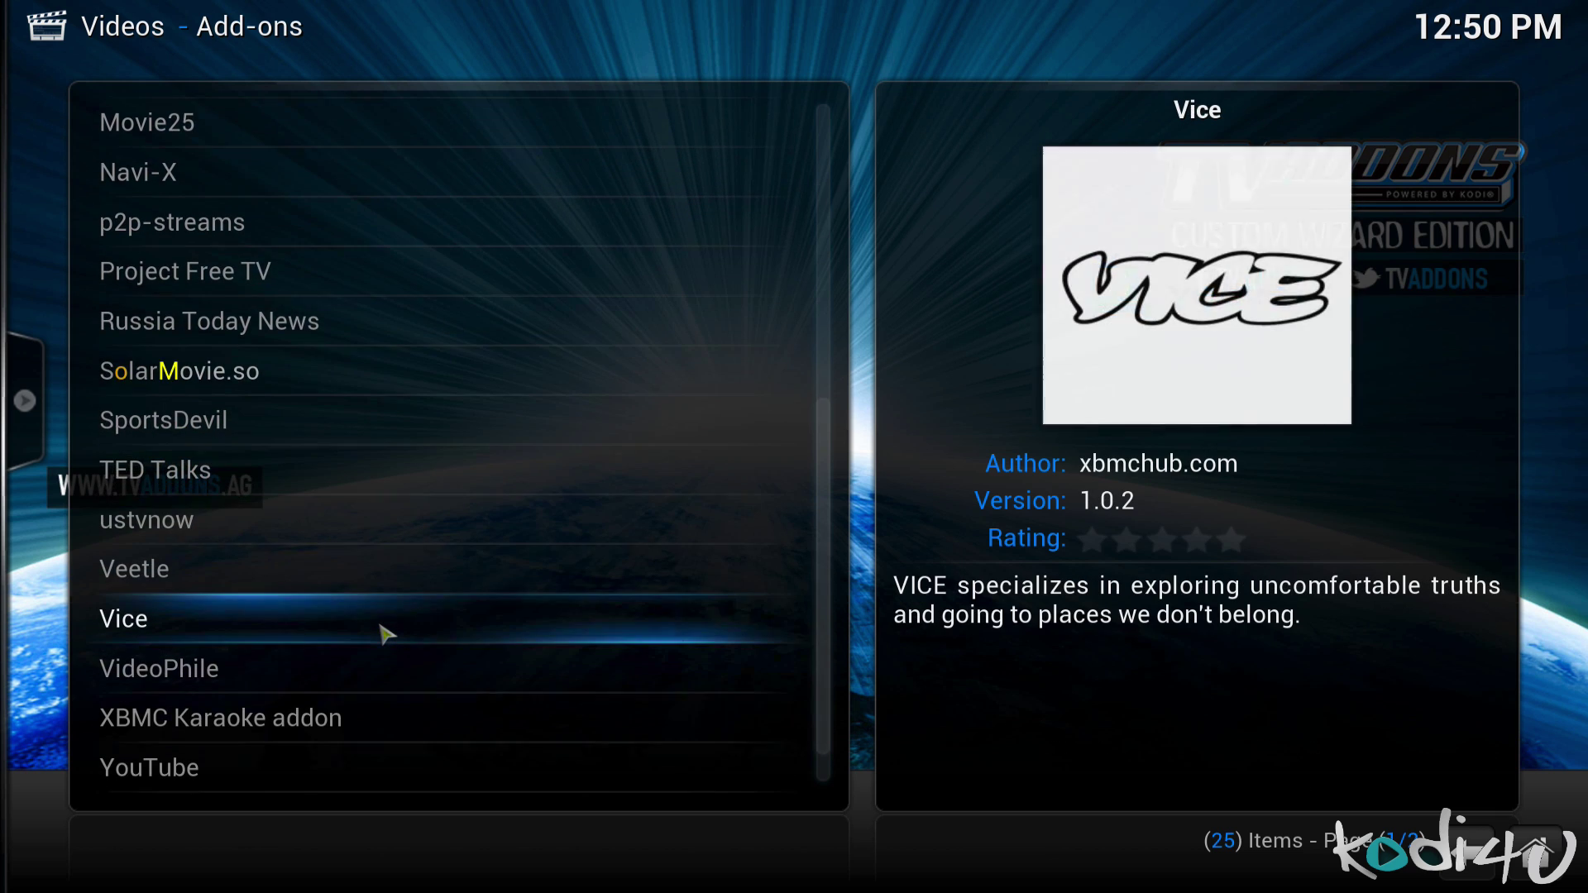
pyautogui.scroll(-1, 385, 634)
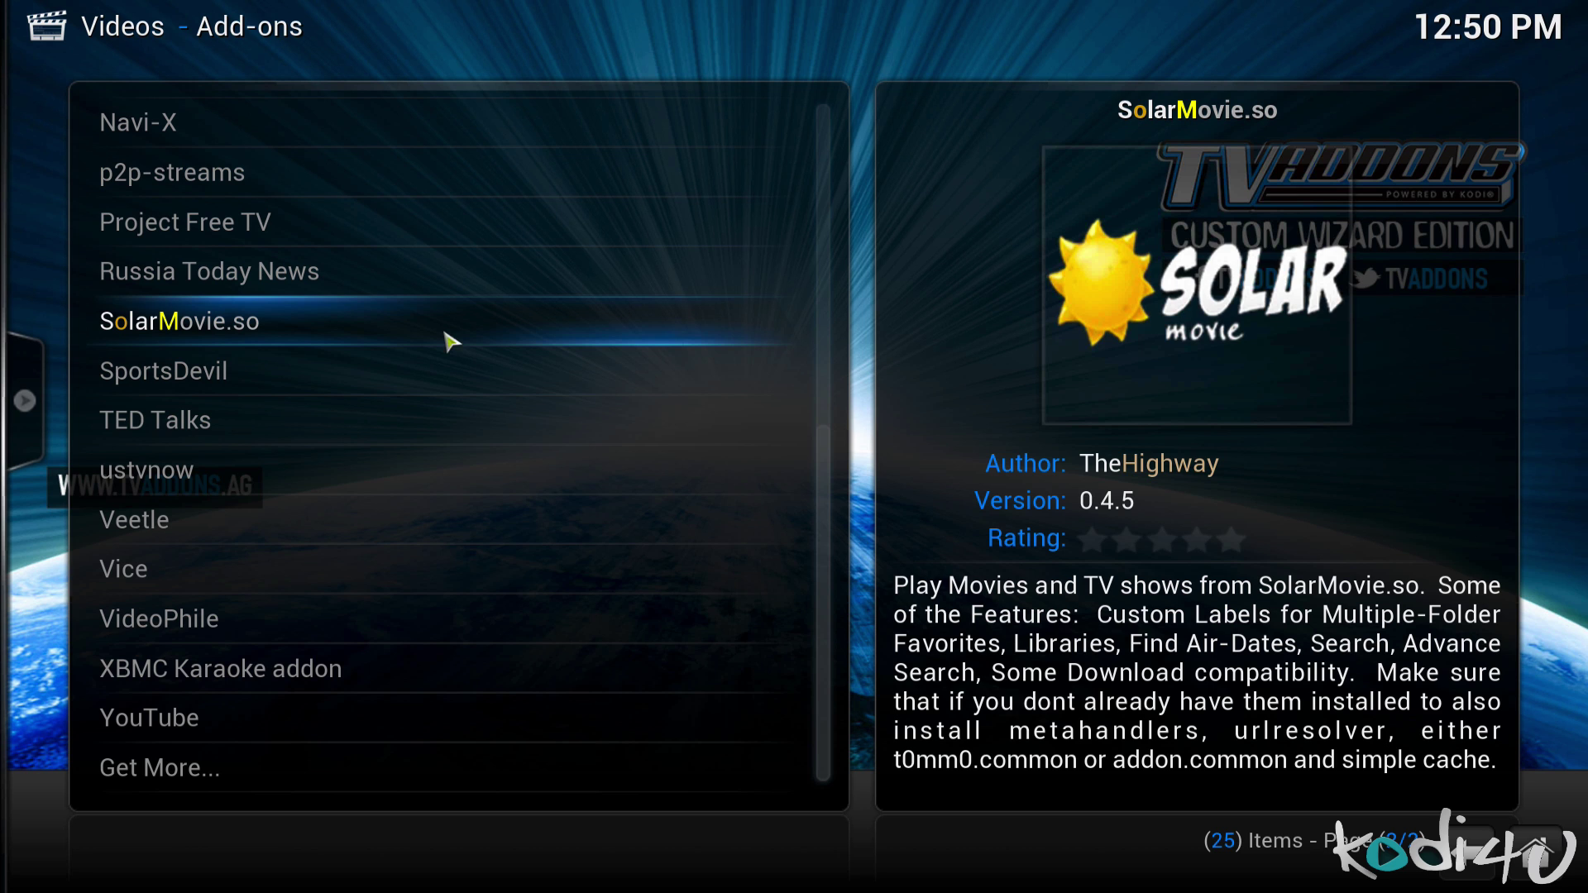
pyautogui.click(1536, 852)
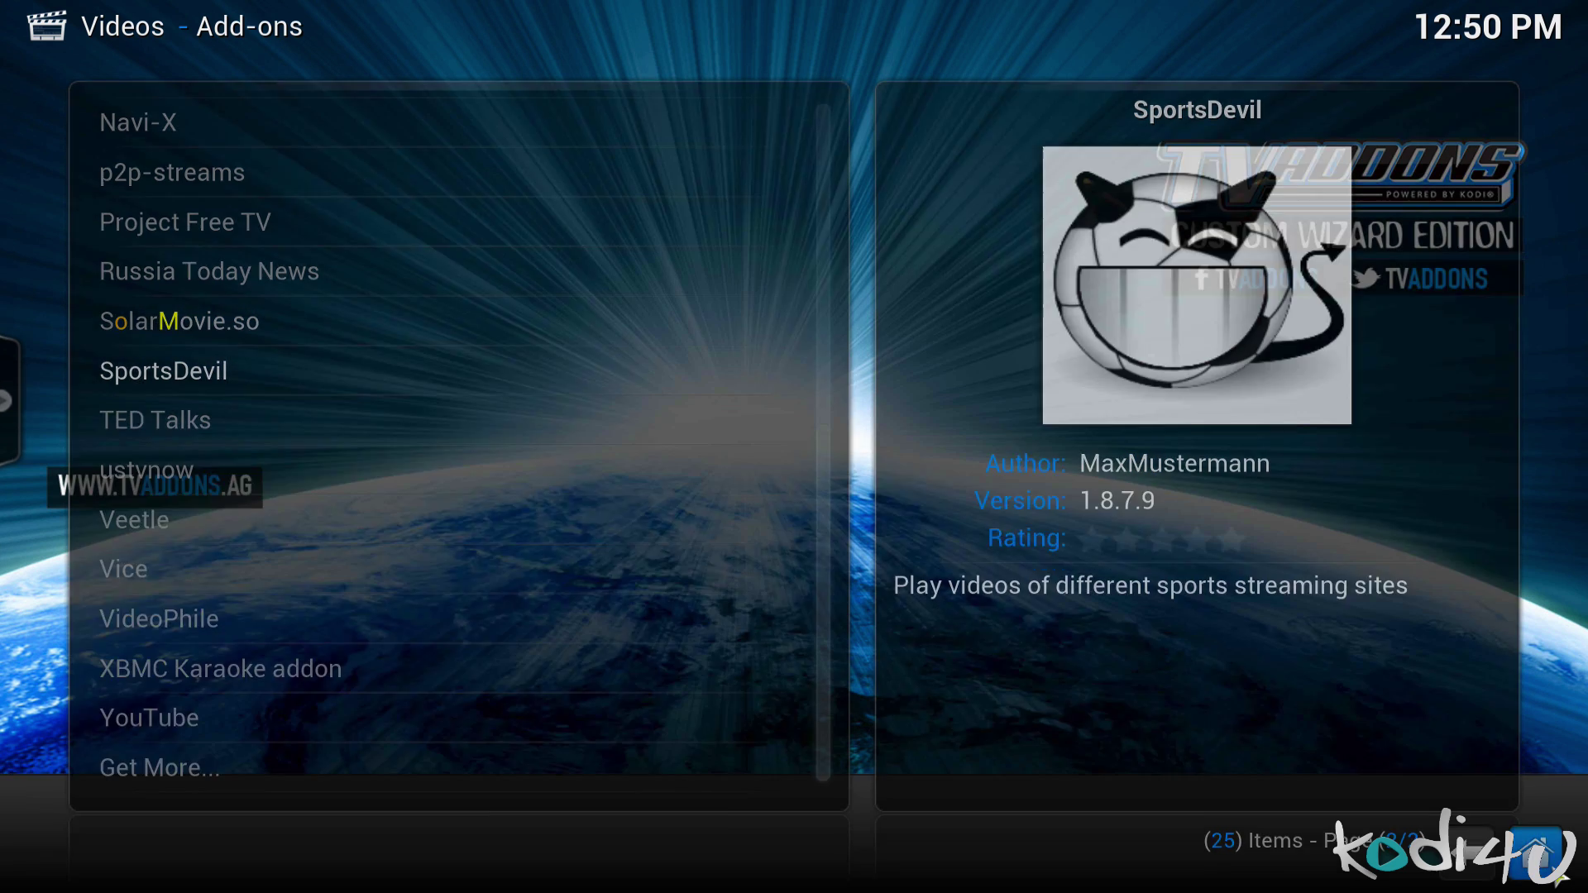
pyautogui.moveTo(1216, 538)
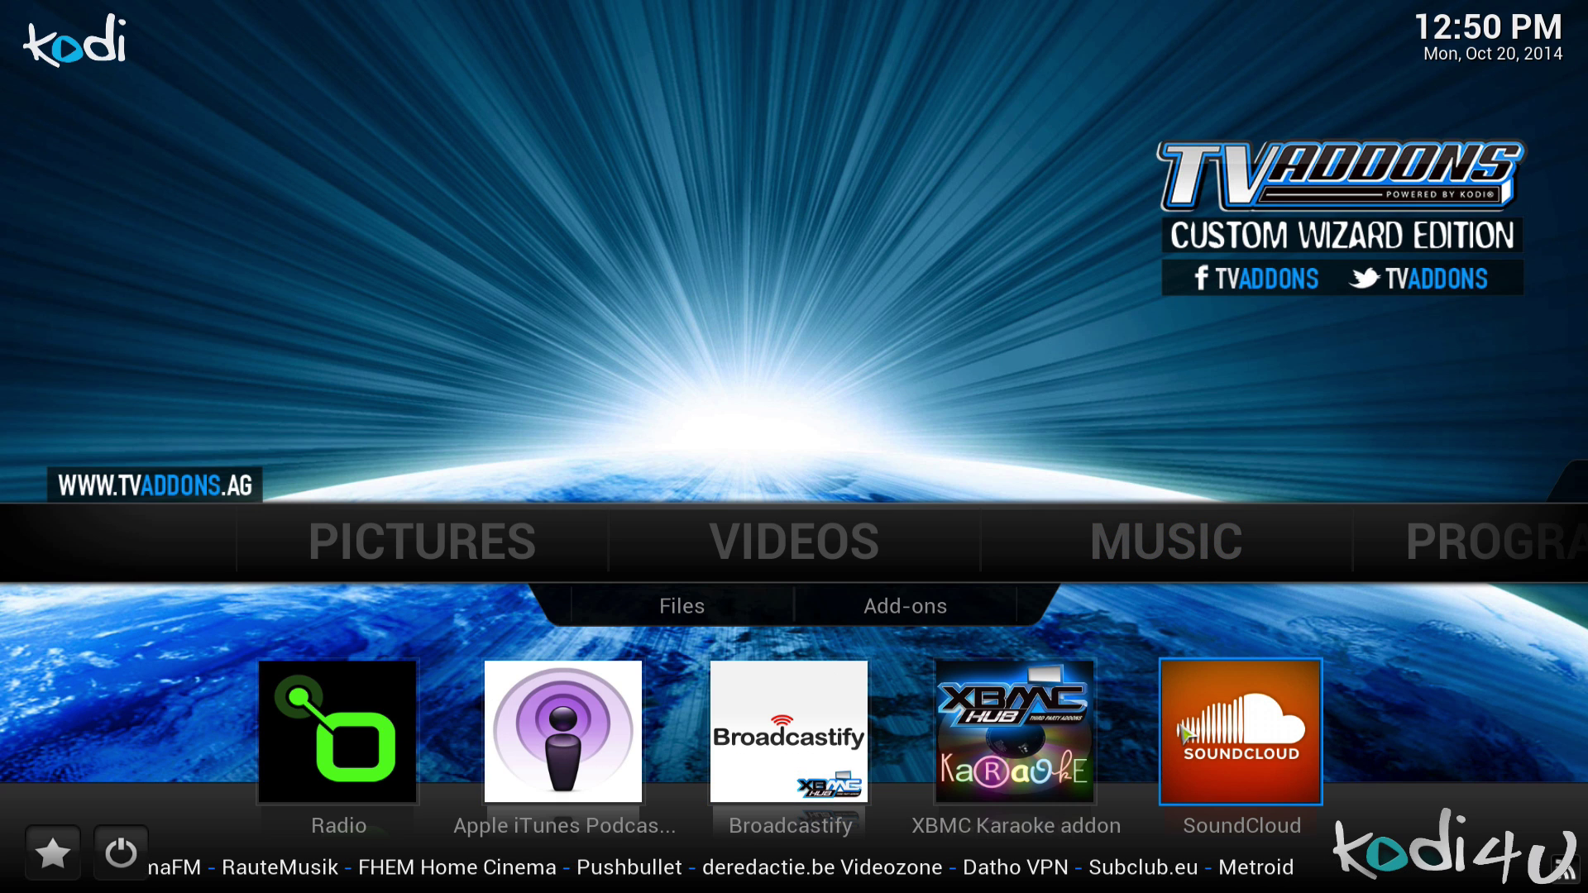
# Examine the full list of installed music add-ons and return to the home screen
pyautogui.click(954, 627)
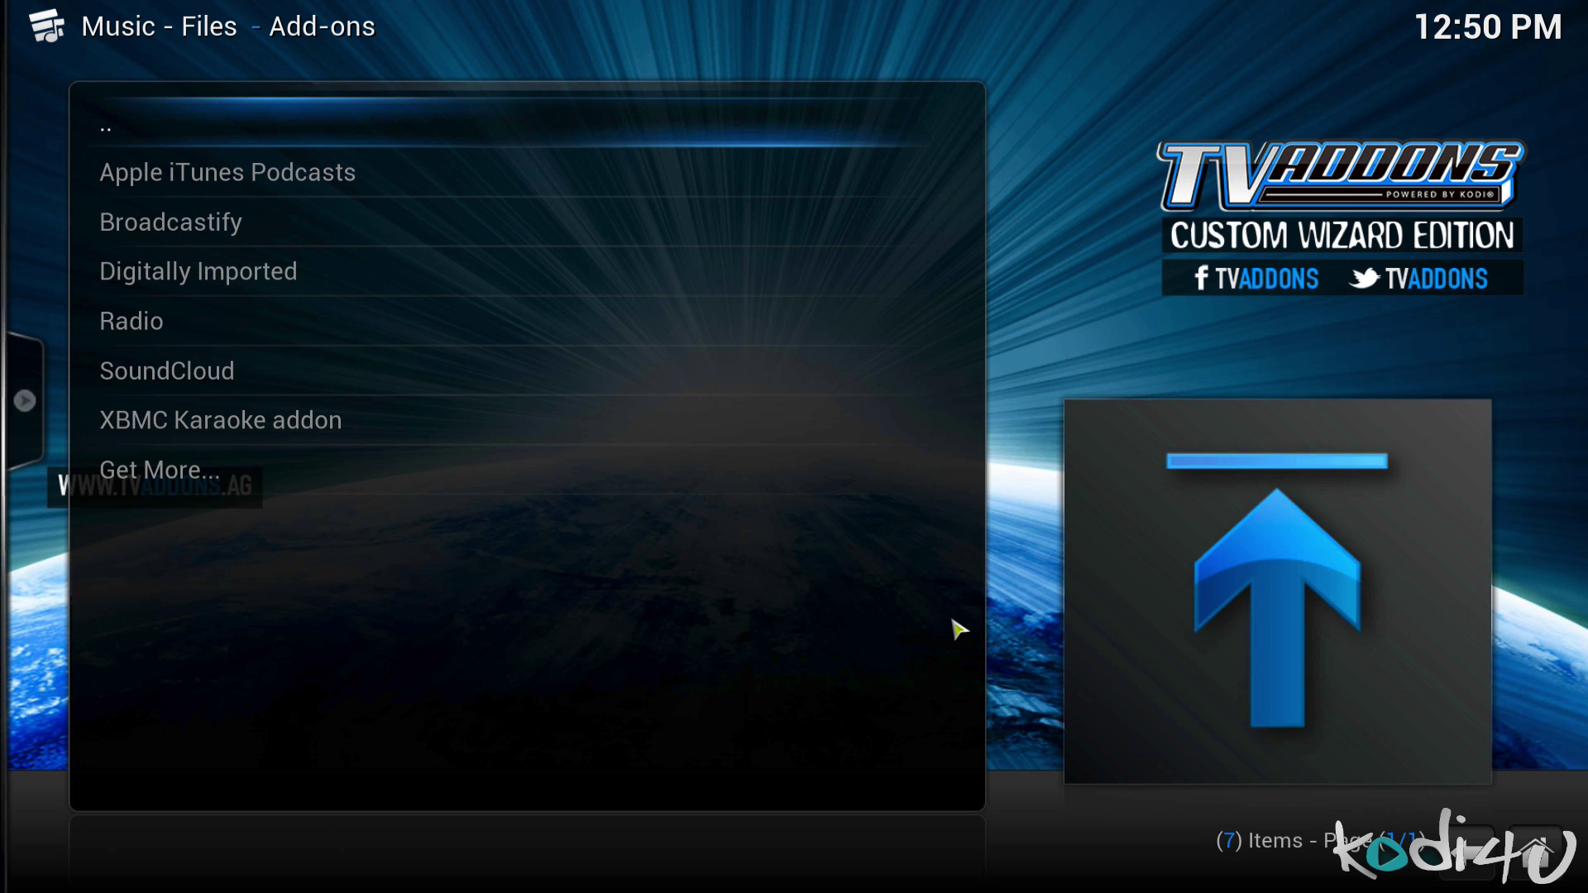
pyautogui.click(1540, 852)
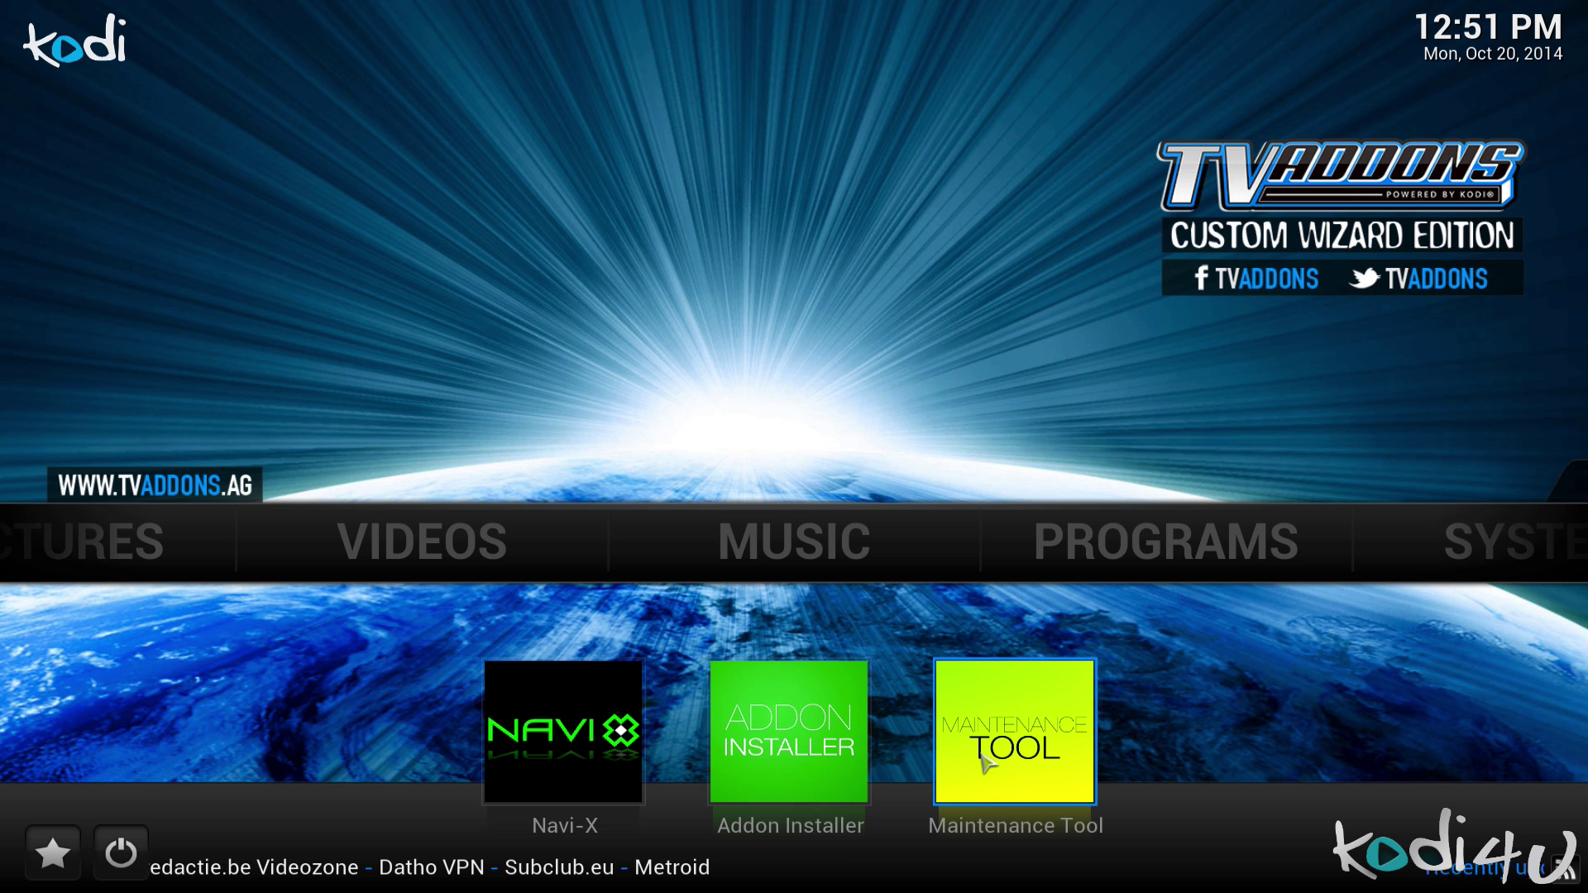
# Launch Addon Installer from the program add-ons, look through its featured add-ons and return to its category overview
pyautogui.click(829, 752)
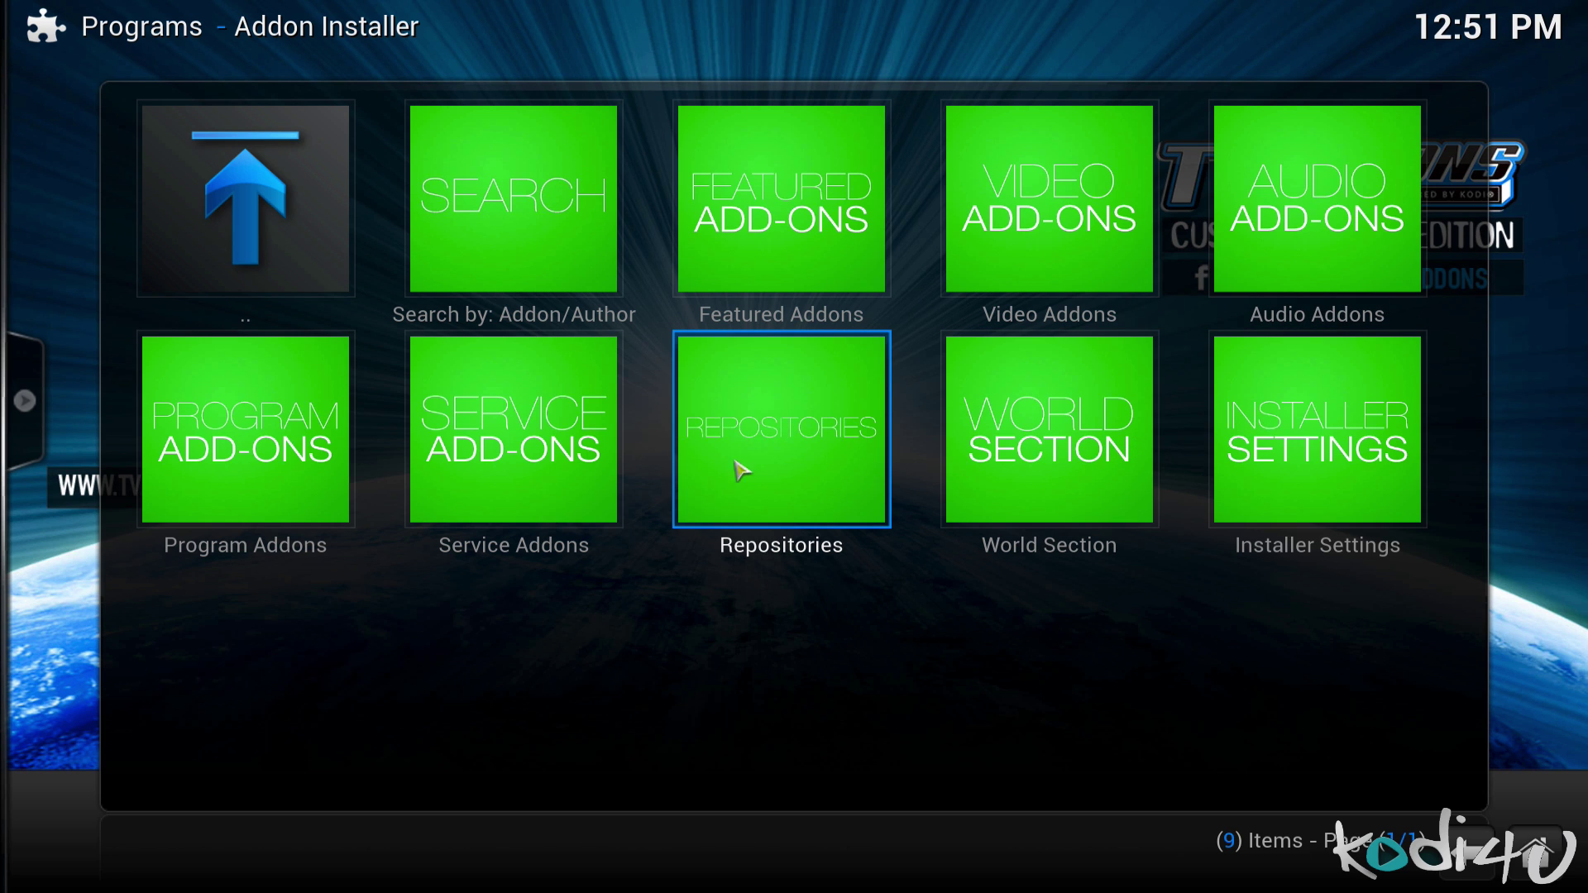
pyautogui.click(765, 258)
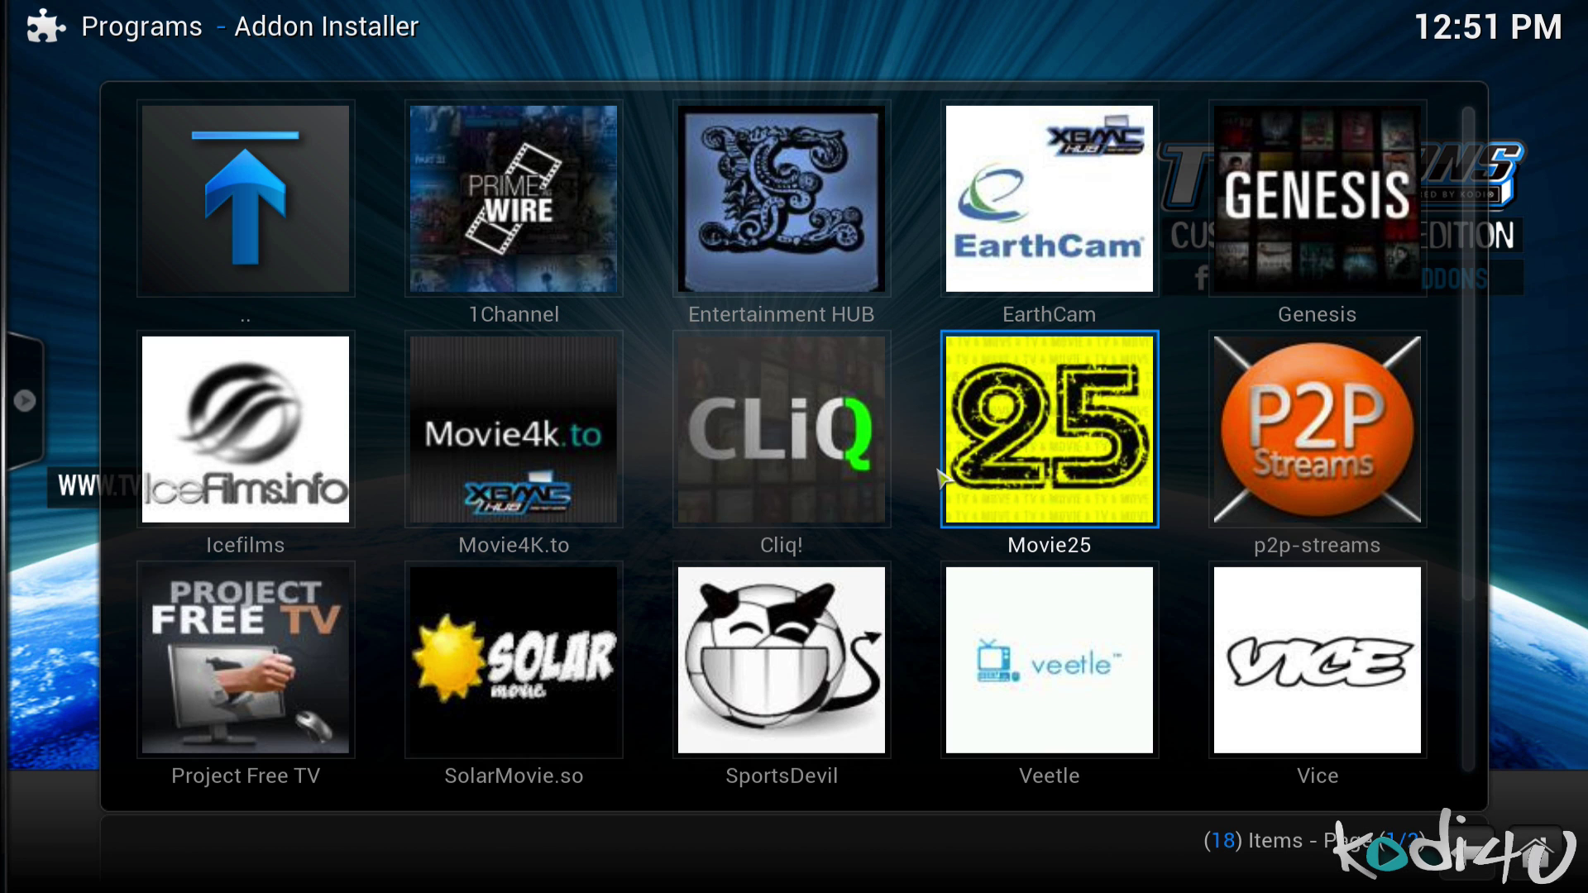
pyautogui.scroll(-1, 941, 472)
pyautogui.scroll(1, 941, 478)
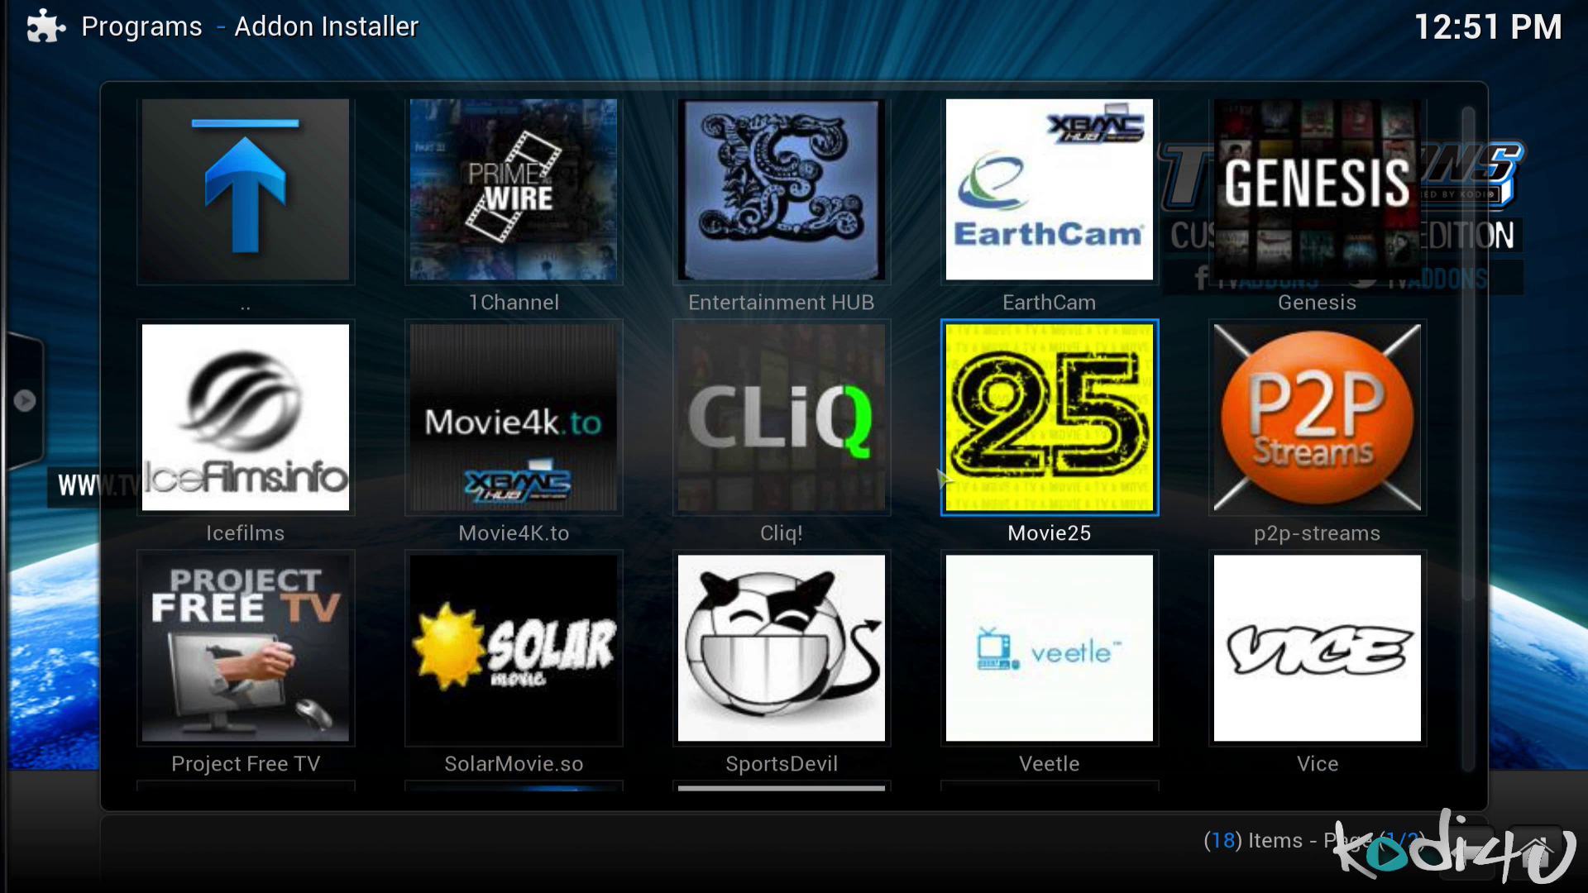
pyautogui.click(261, 238)
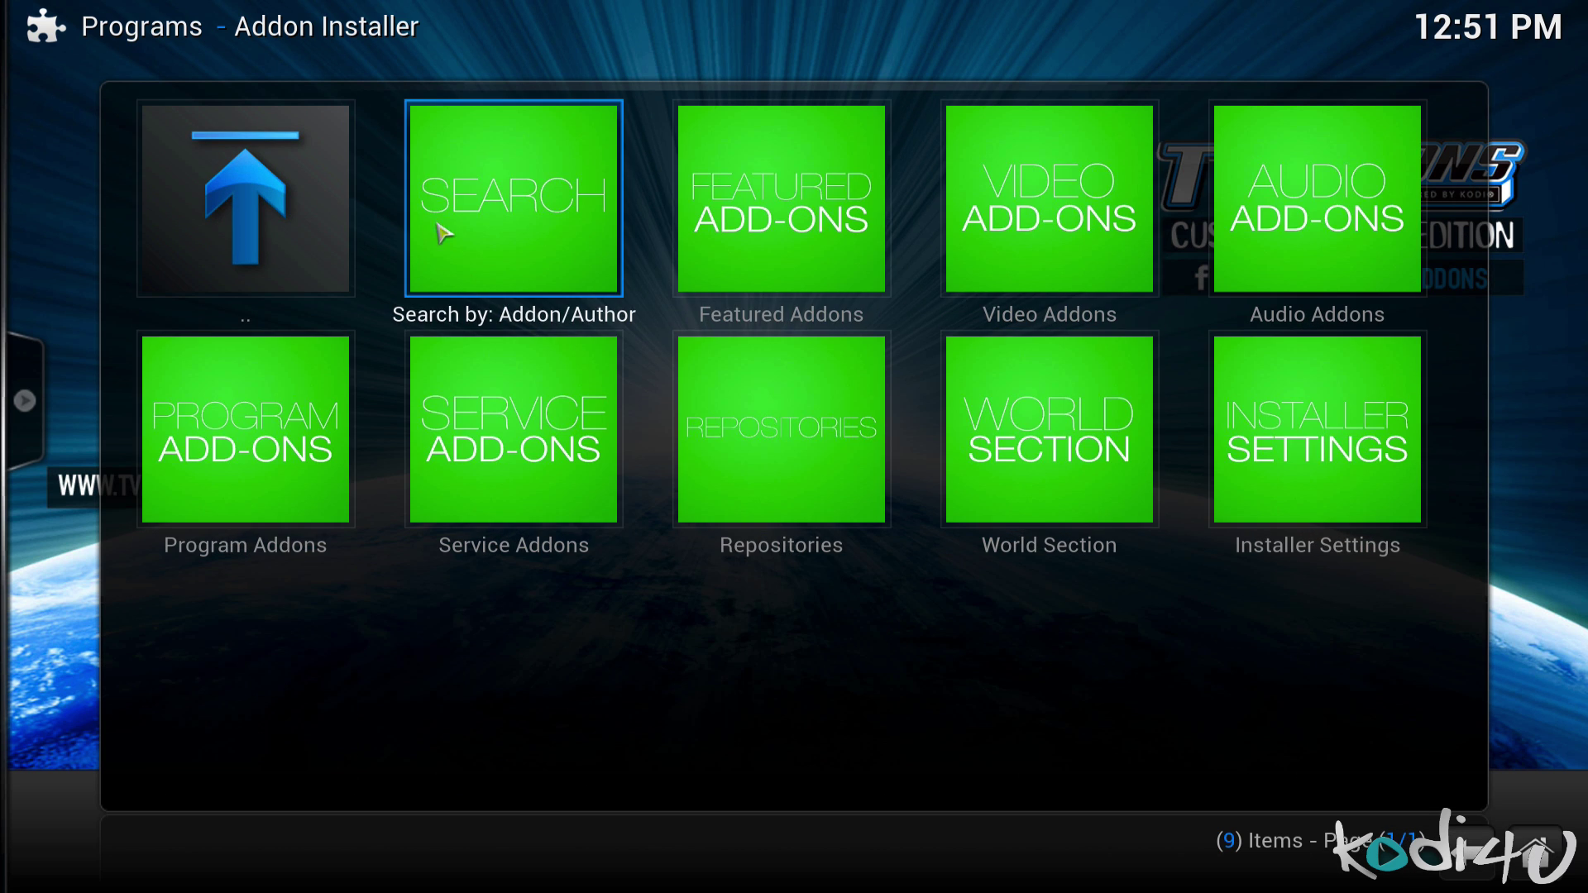
# Look through the first page of Addon Installer's video add-ons and return to the category overview
pyautogui.click(1049, 199)
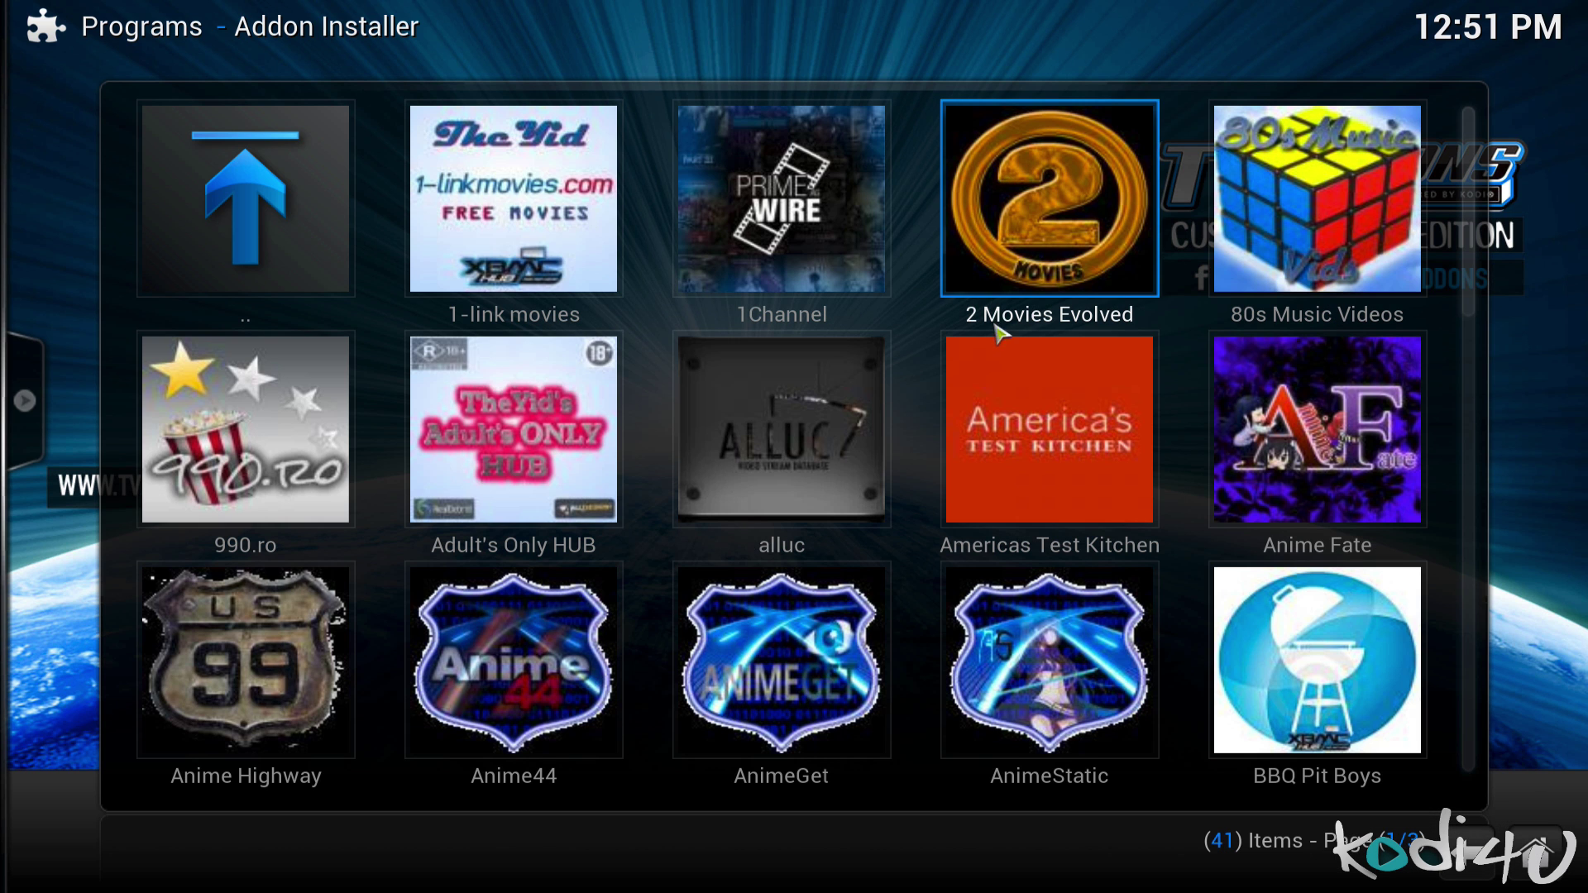
pyautogui.scroll(-2, 952, 393)
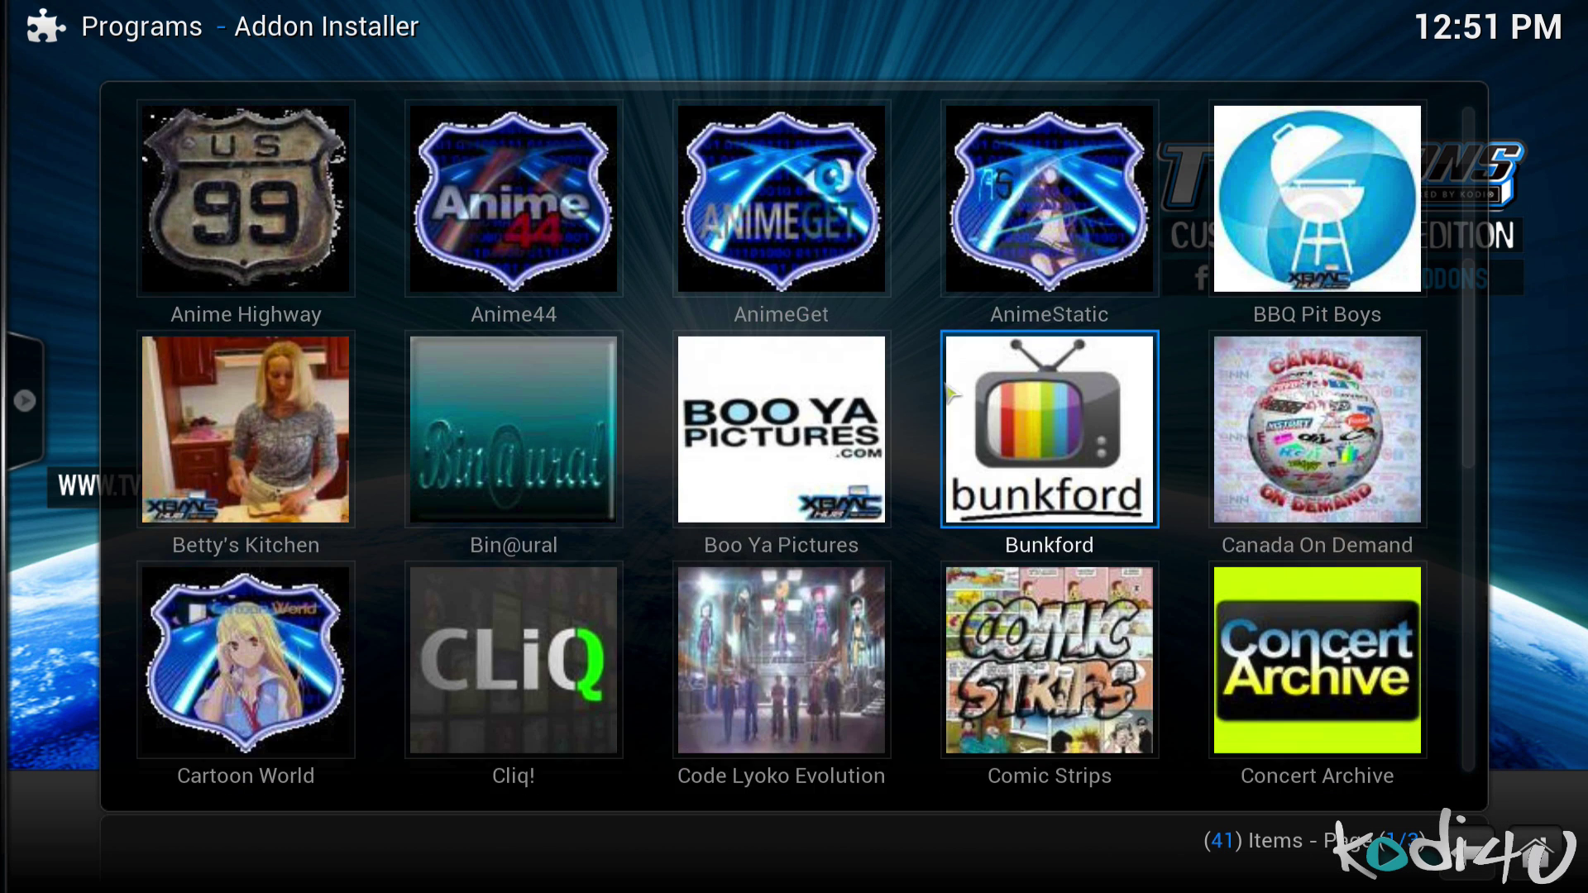
pyautogui.scroll(-3, 952, 393)
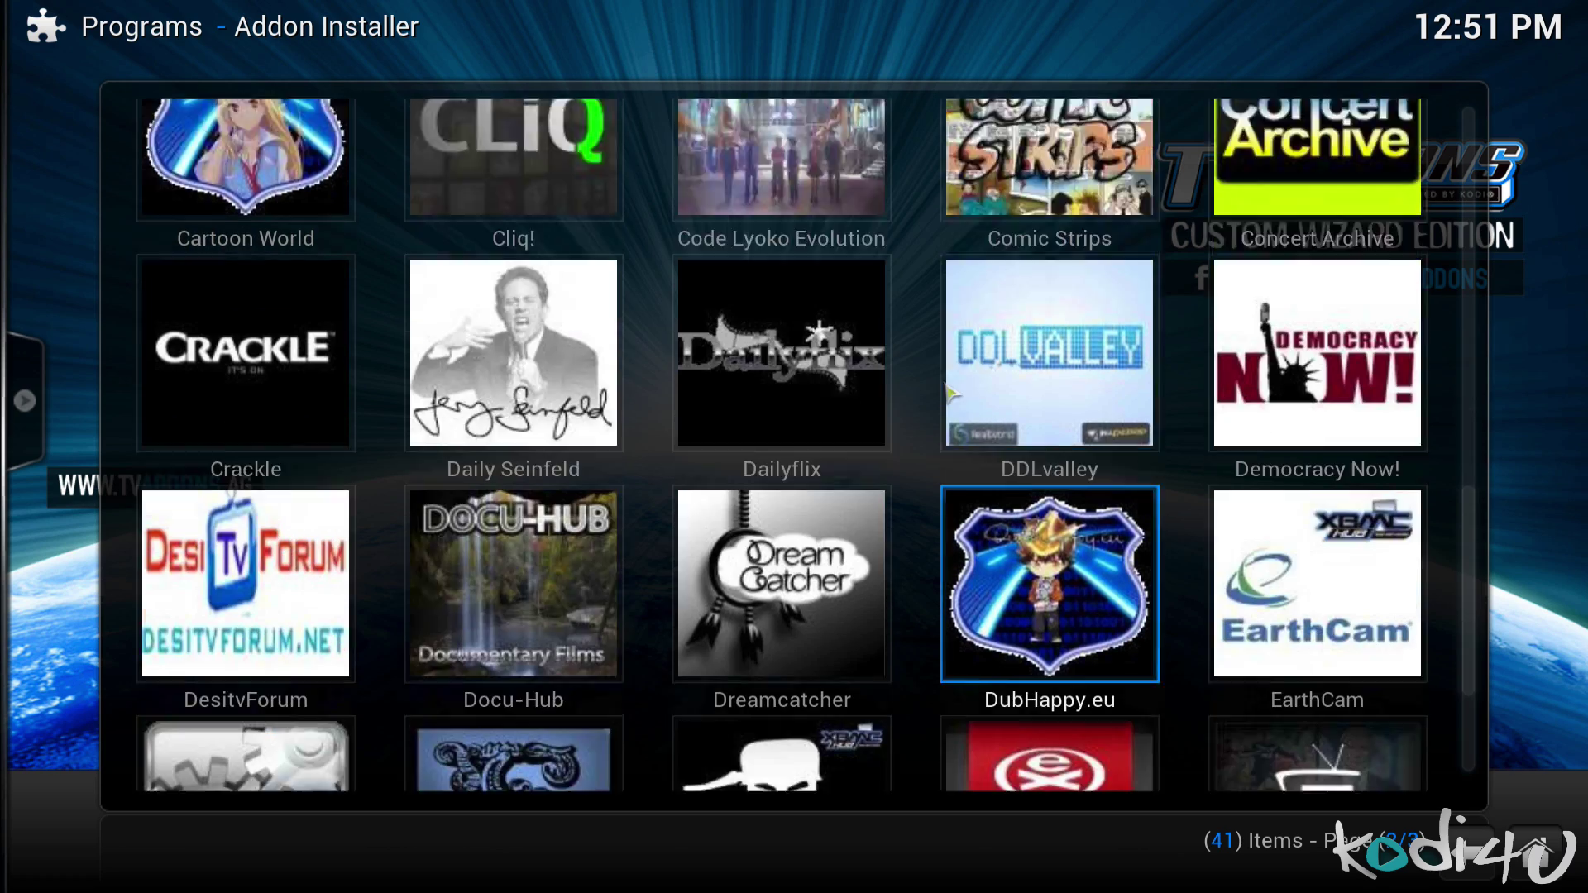
pyautogui.scroll(-2, 951, 393)
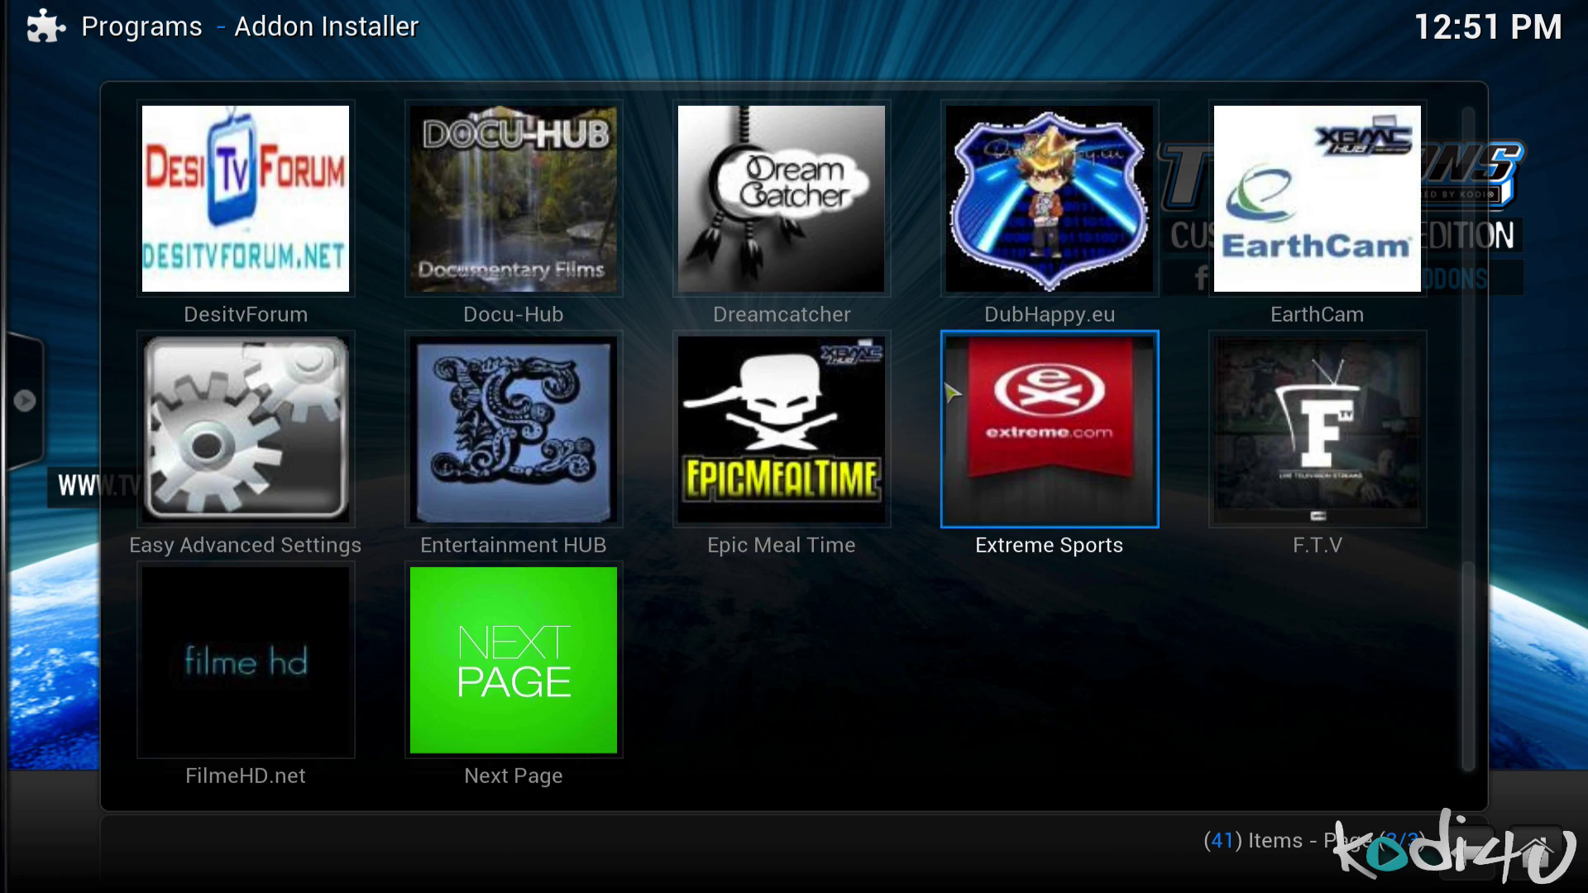
pyautogui.scroll(6, 951, 393)
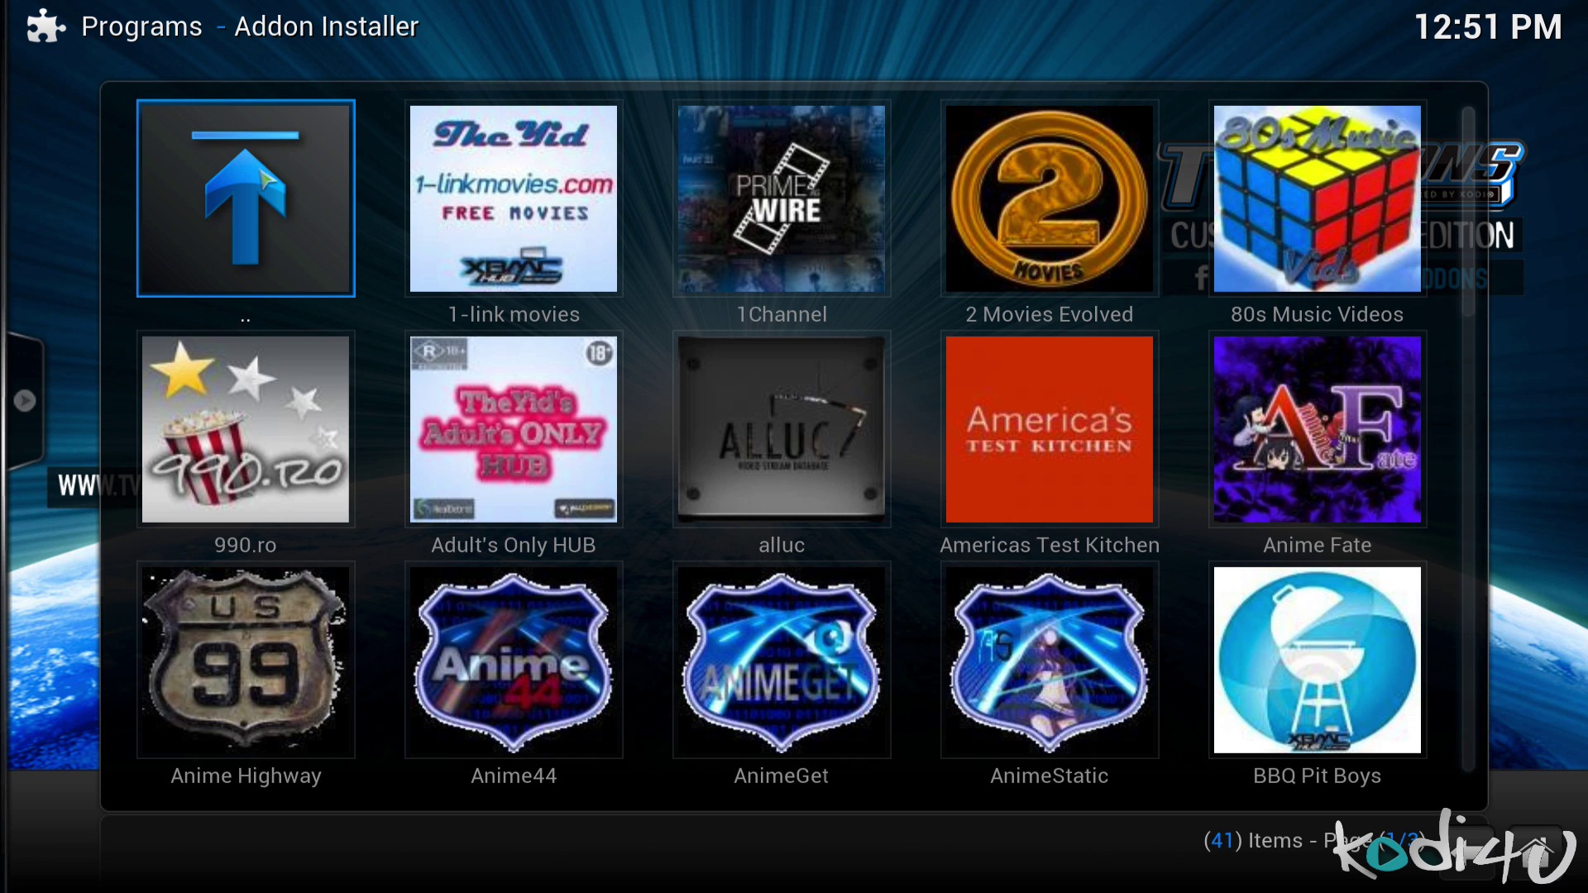
pyautogui.click(264, 178)
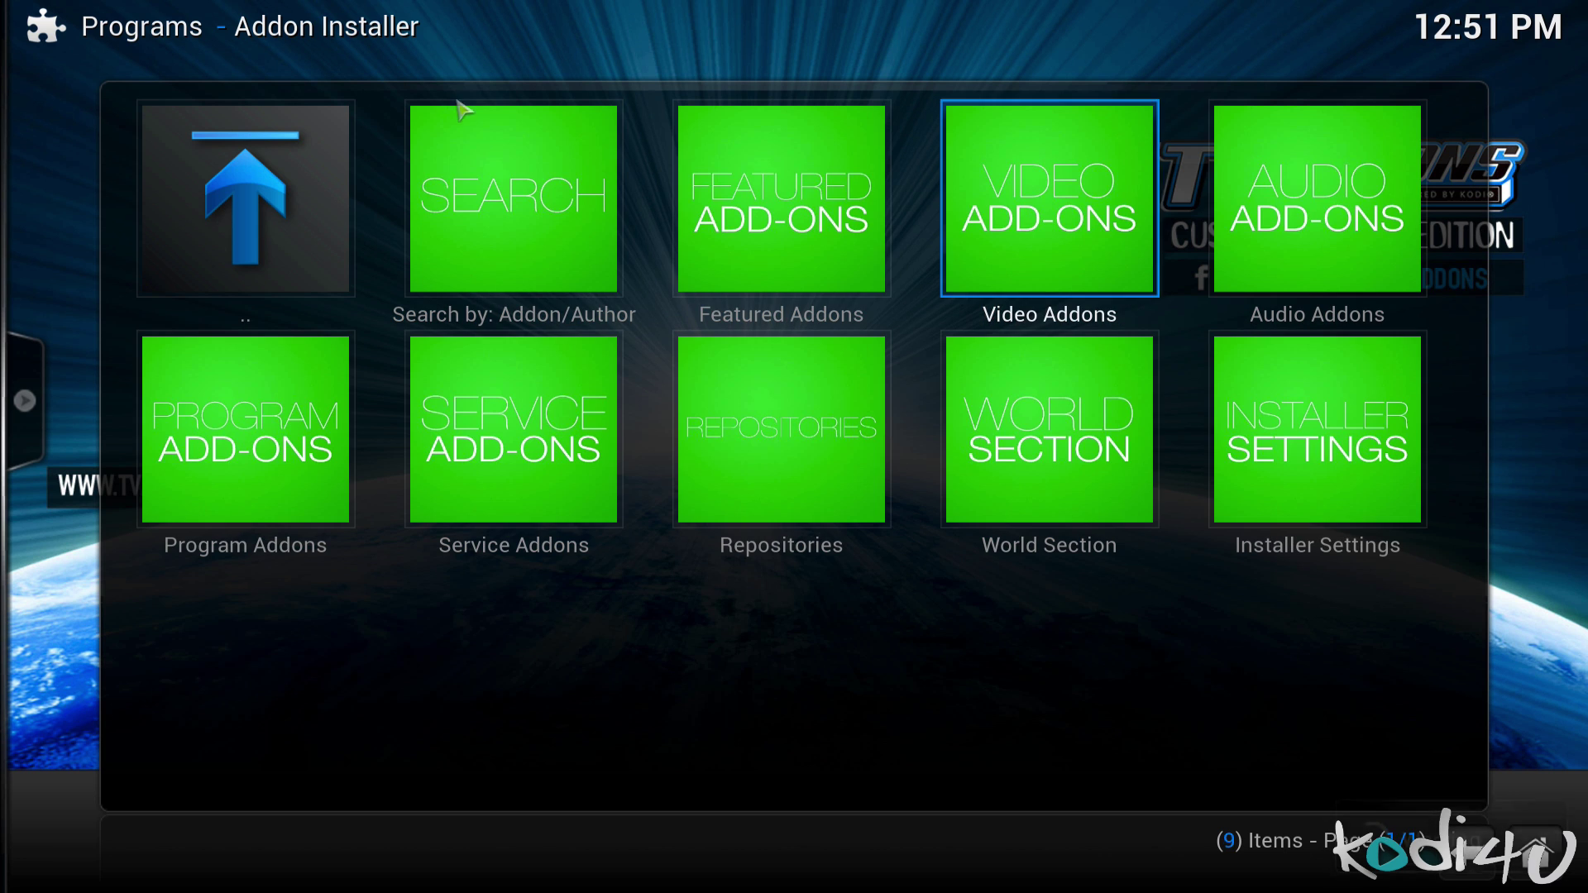
# Review Addon Installer's section and Auto-View settings, close them without saving and return to the home screen
pyautogui.click(1301, 418)
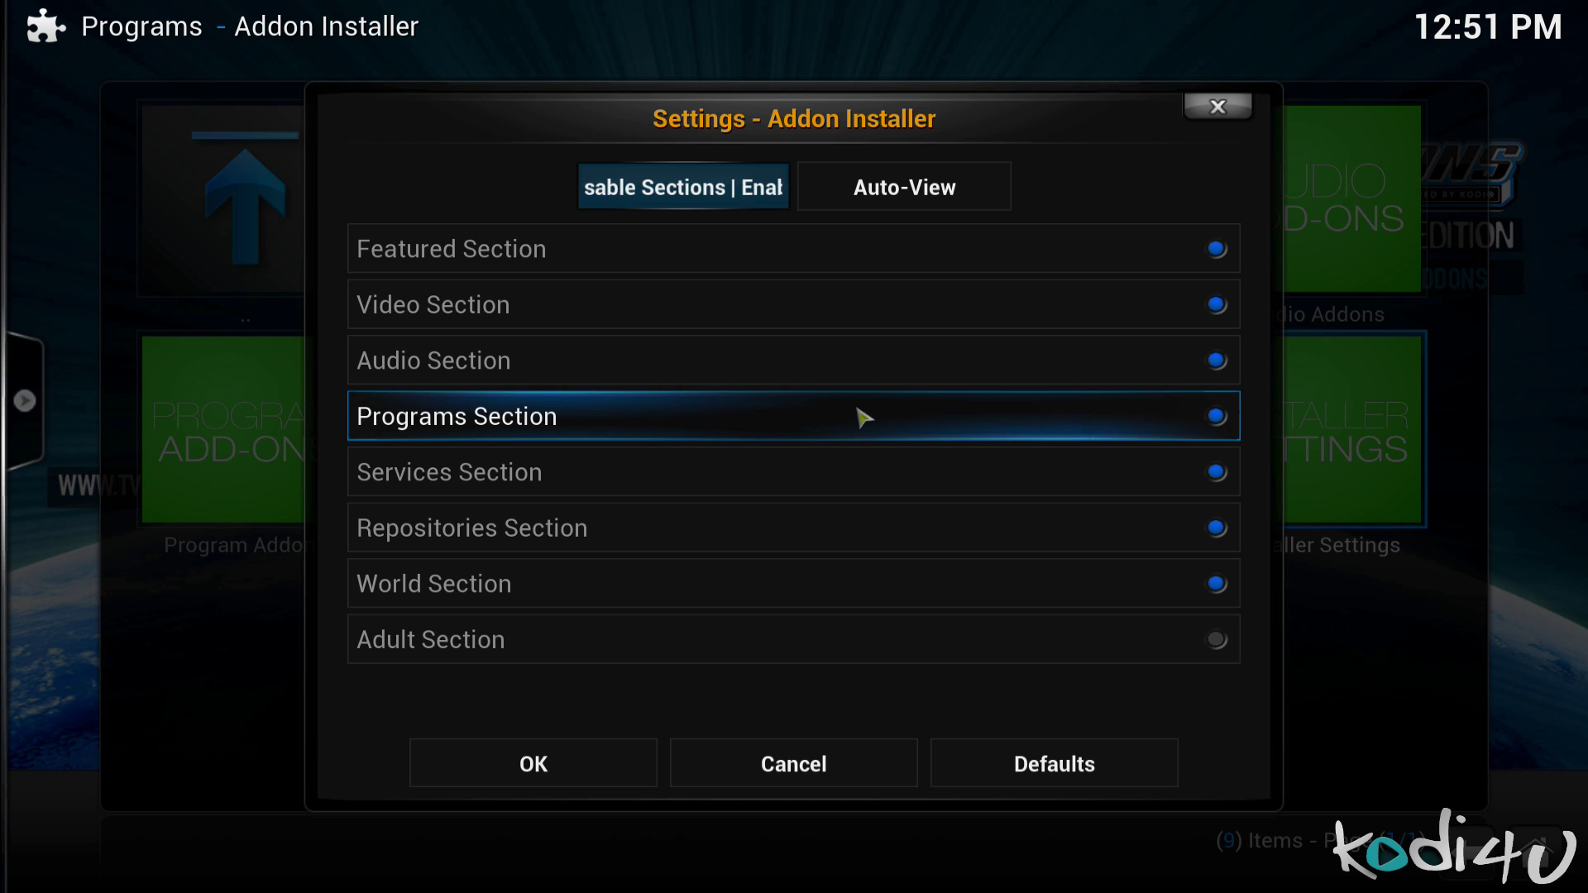
pyautogui.click(879, 178)
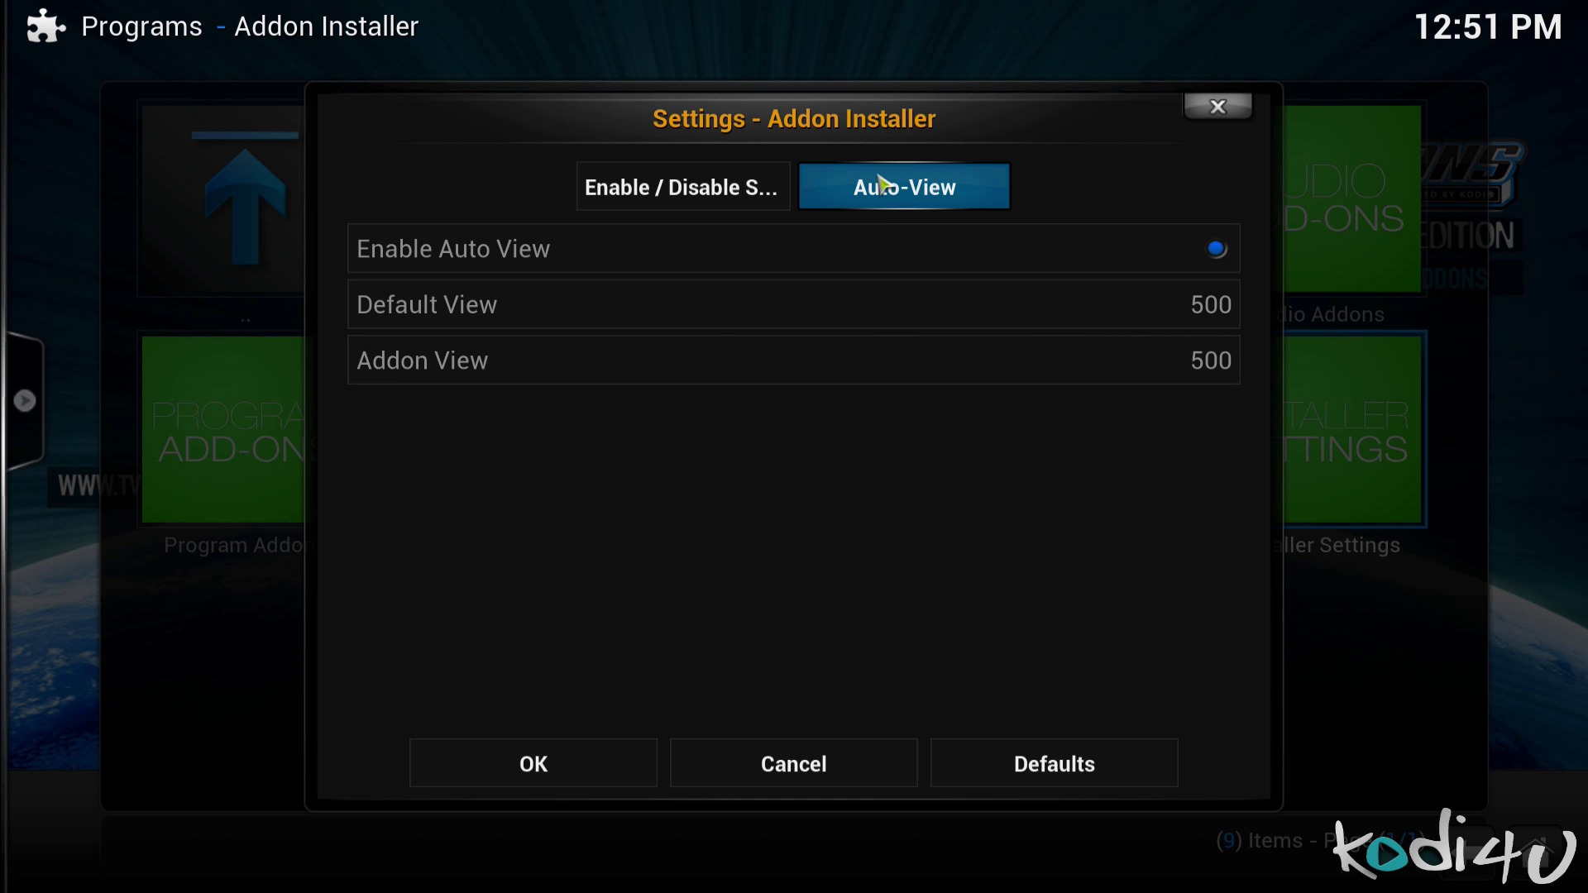
pyautogui.click(828, 754)
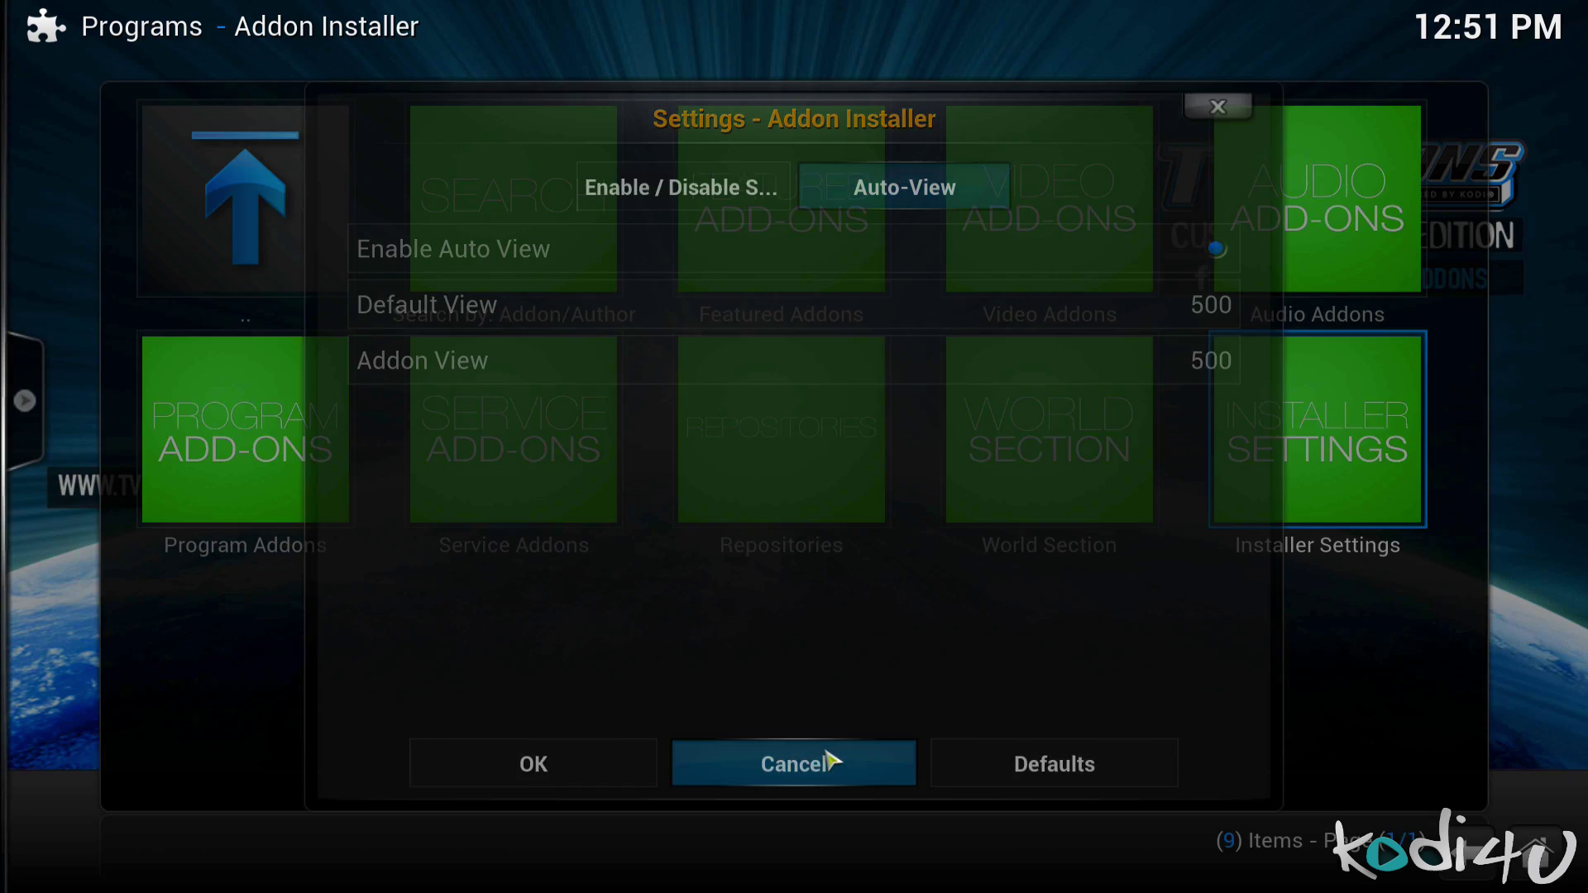
pyautogui.press('Escape')
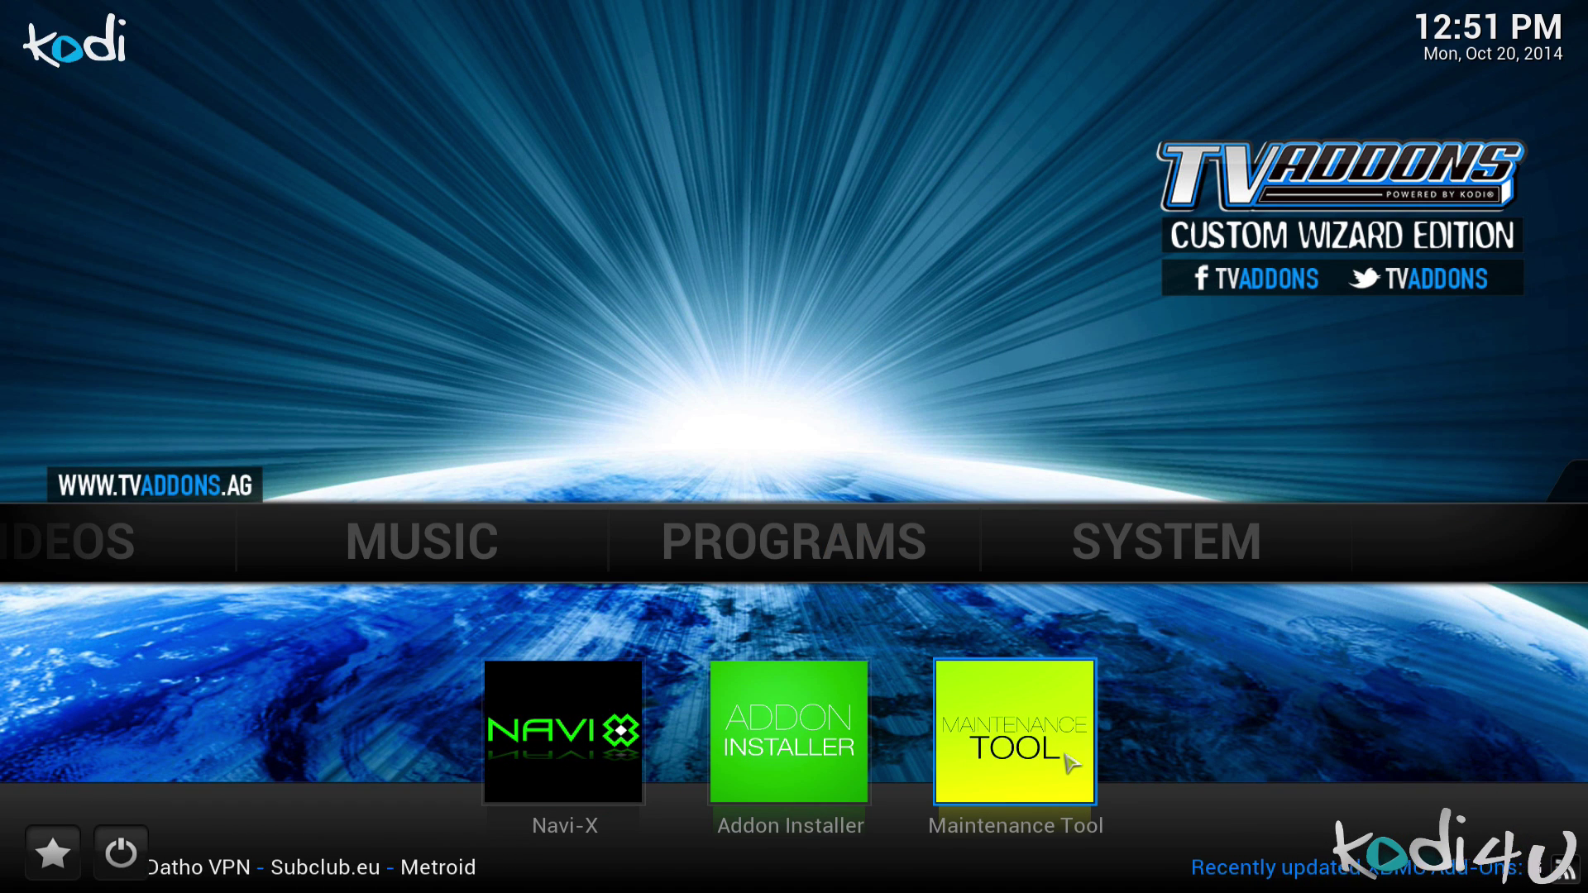
# Launch Maintenance Tool past its opening notices, review the available tools and return to the home screen
pyautogui.click(1071, 761)
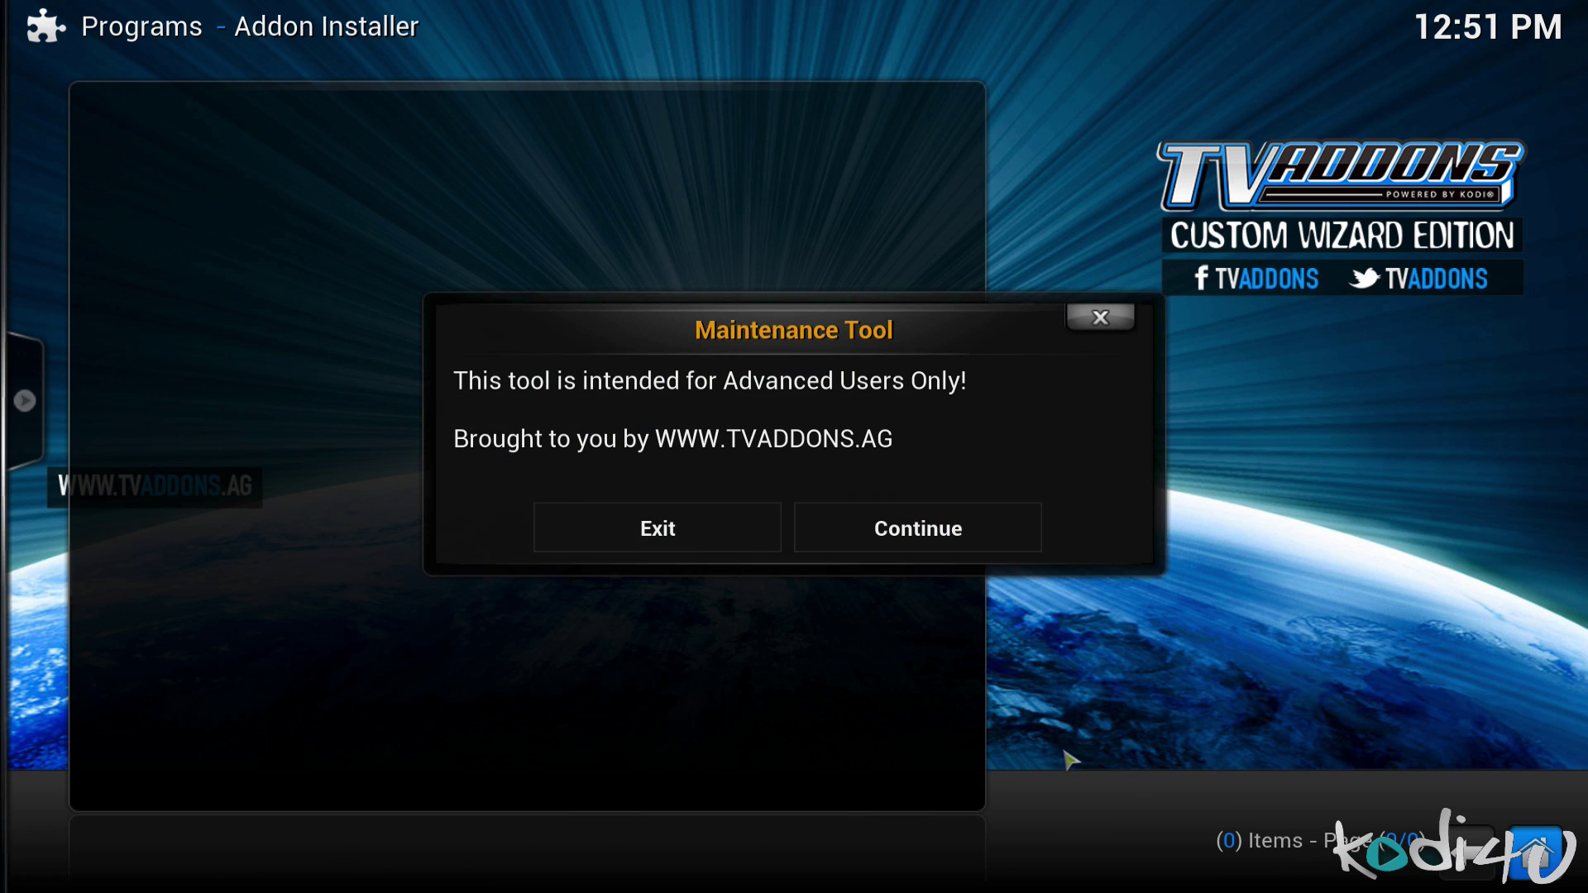
pyautogui.click(864, 545)
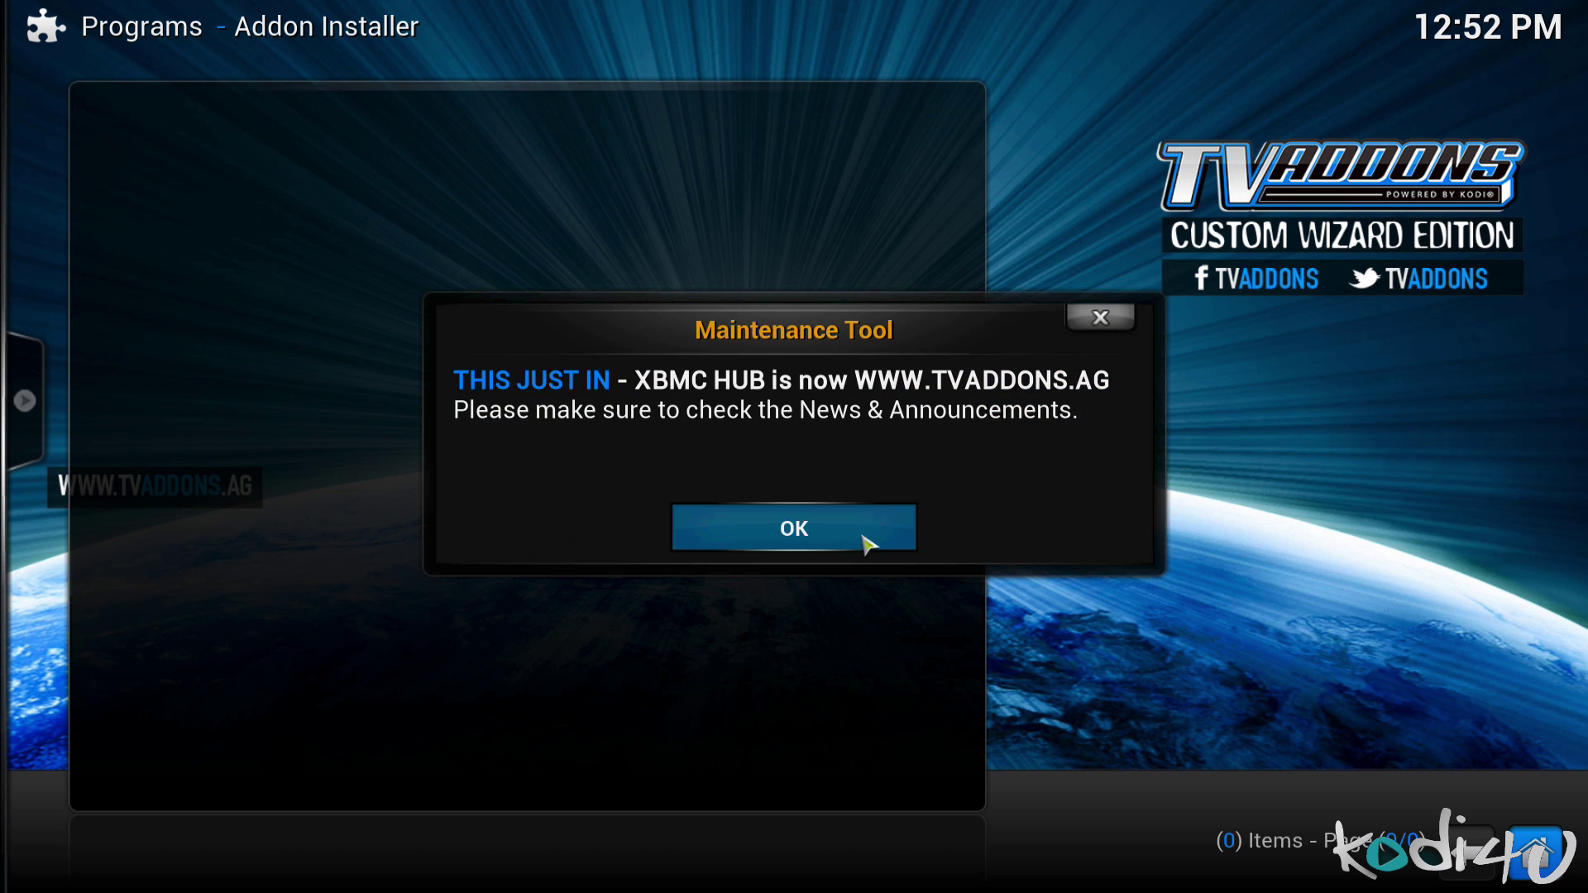
pyautogui.click(865, 544)
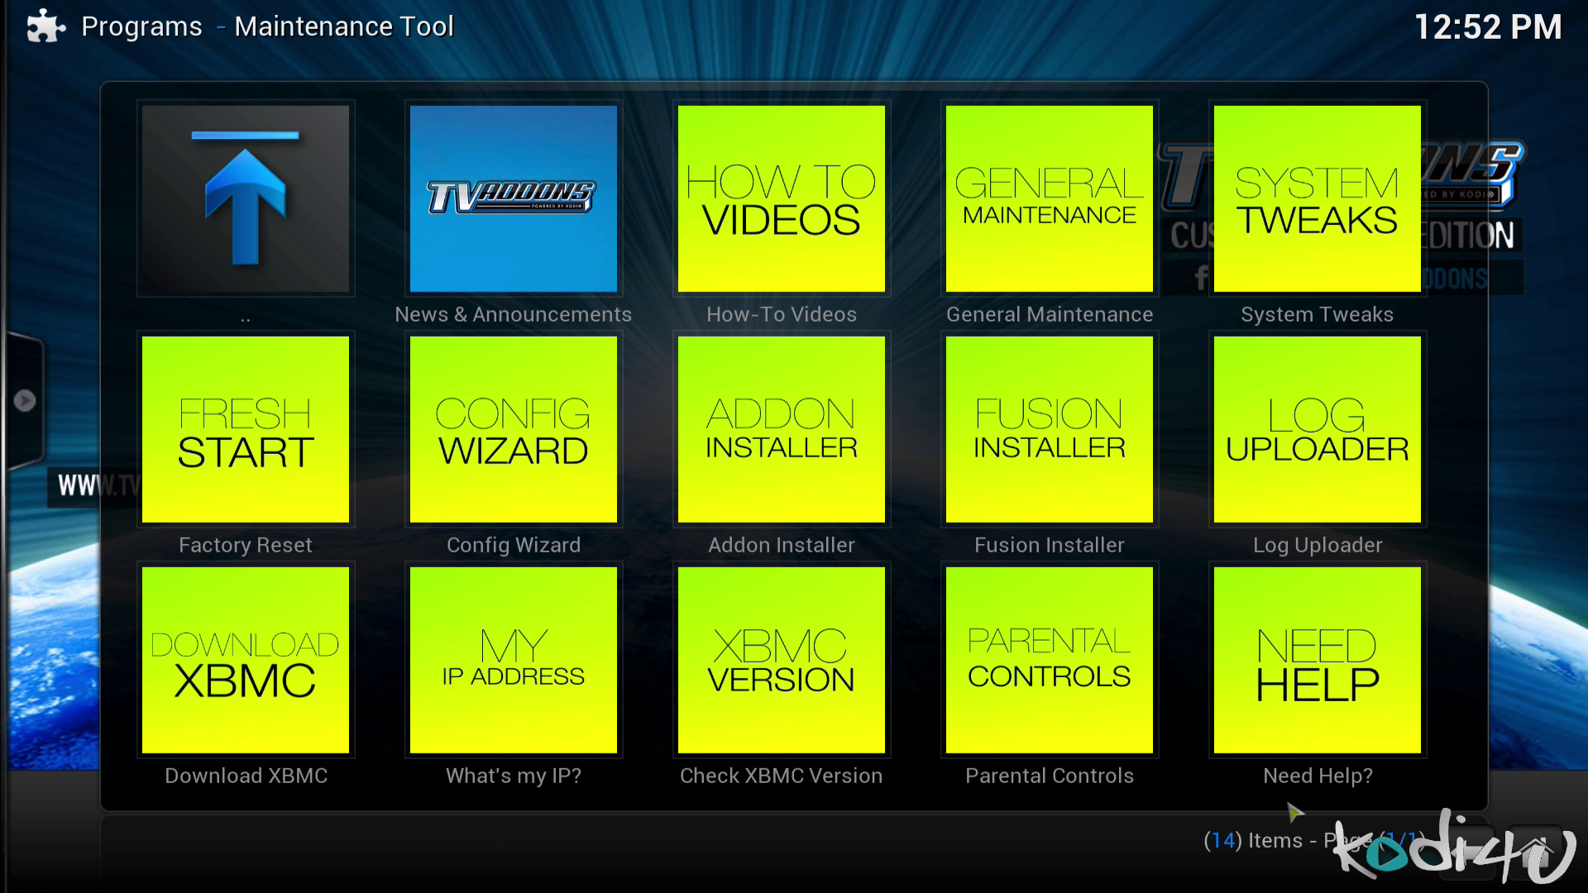
pyautogui.click(1540, 852)
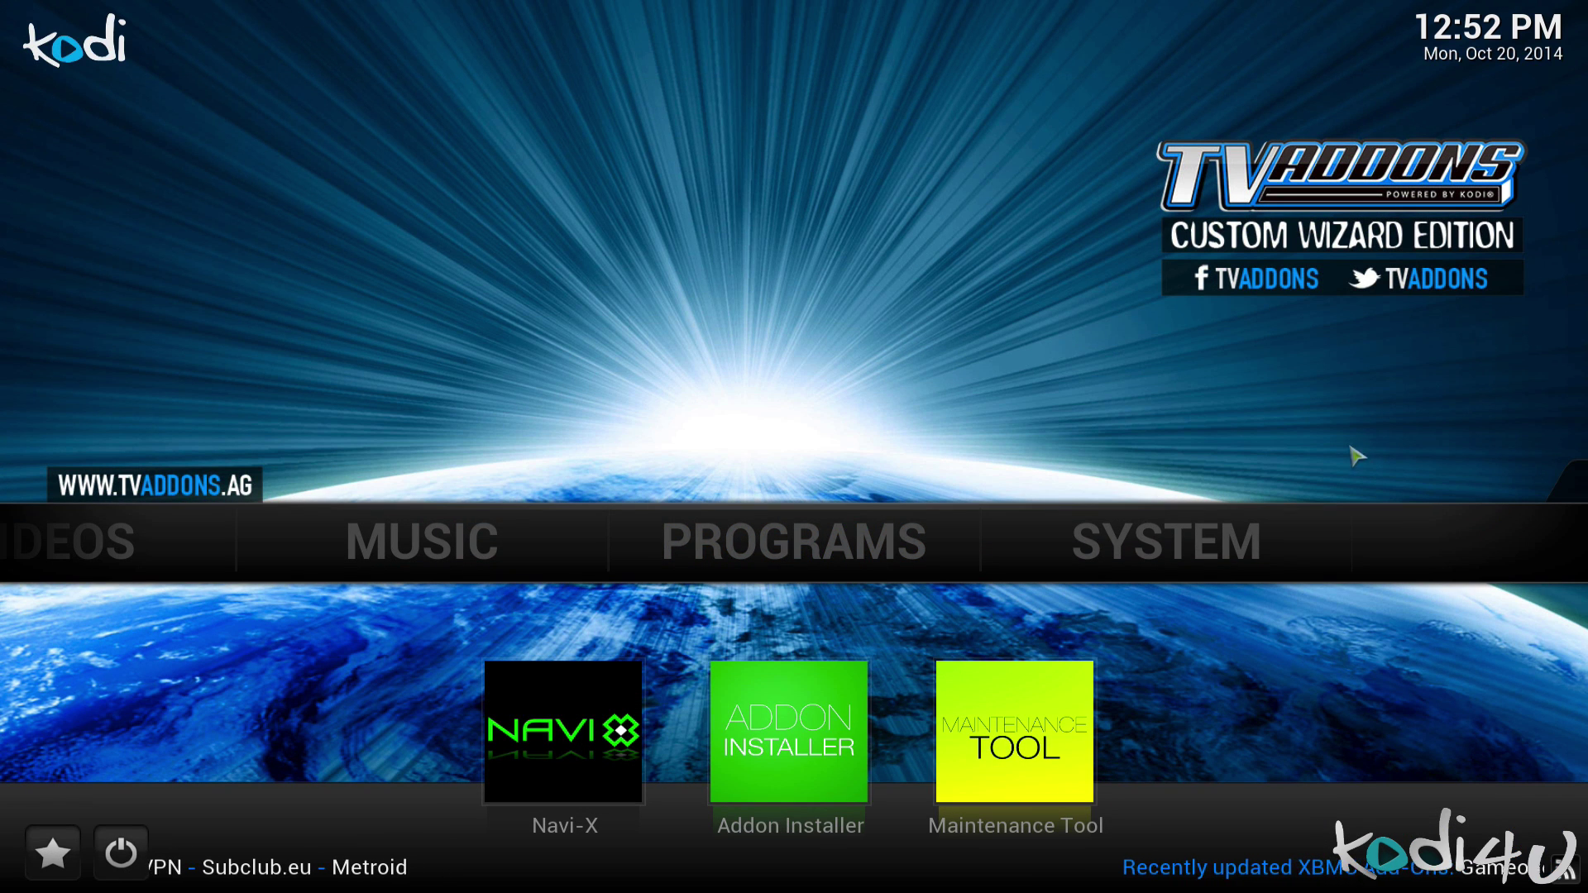